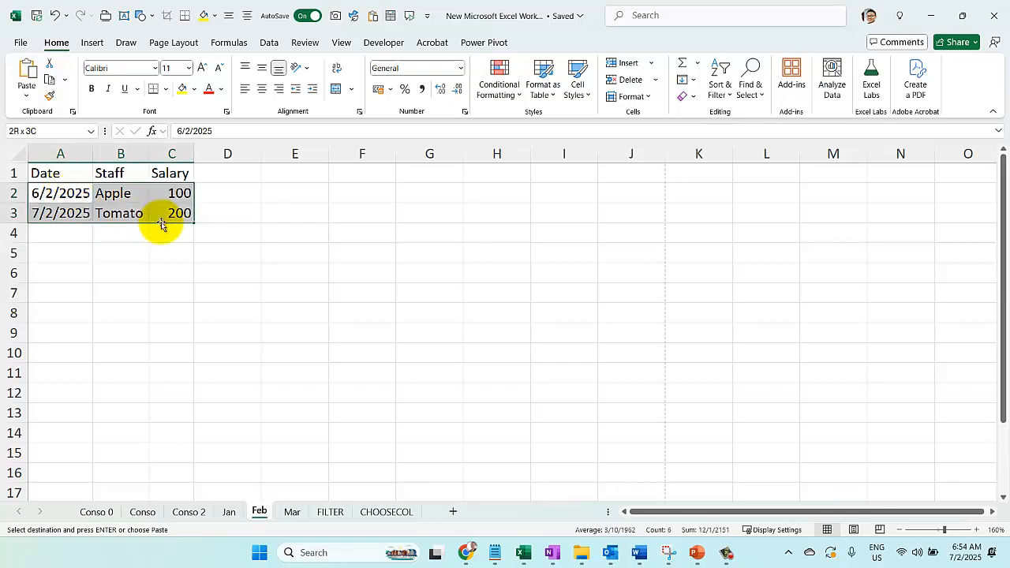
Paste the copied Feb data rows below the existing rows on the Conso 0 sheet, starting at A4
left_click(98, 511)
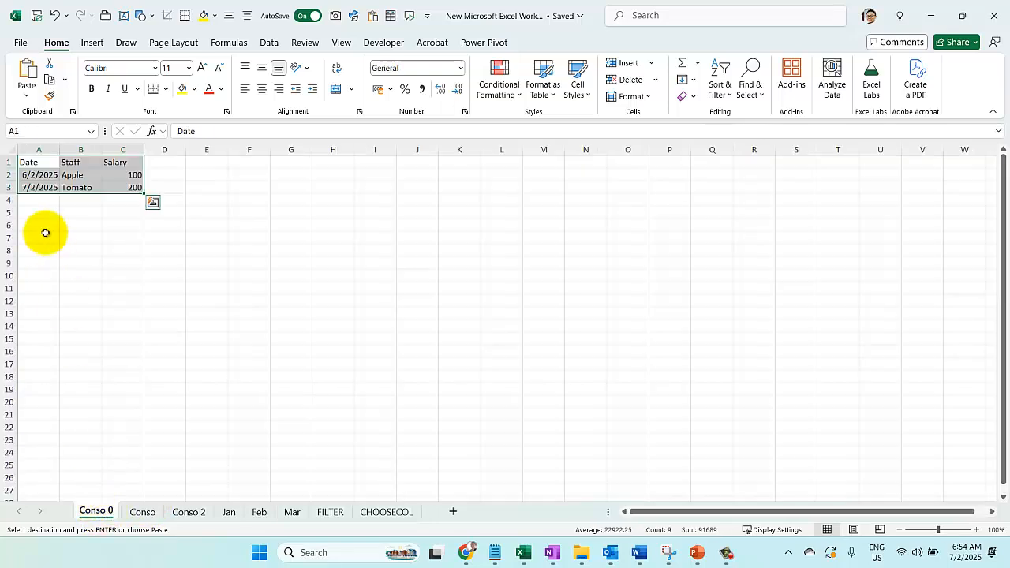
left_click(41, 200)
type("6/2/2025\tApple\t100 7/2/2025\tTomato\t200")
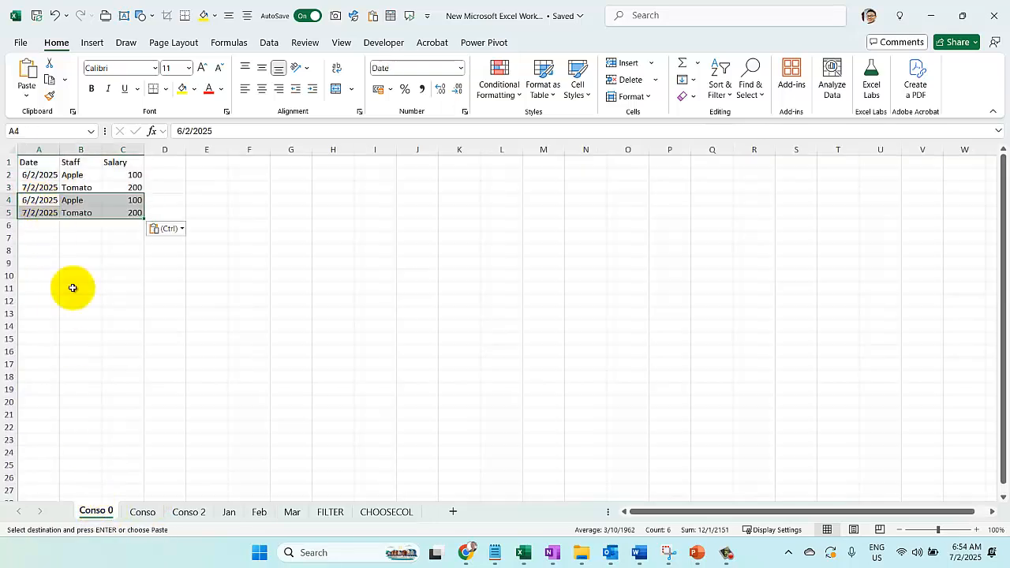
Copy the data rows A2:C4 from the Mar sheet and paste them into Conso 0 starting at A6
left_click(294, 511)
left_click_drag(64, 189, 175, 232)
key("ctrl+c")
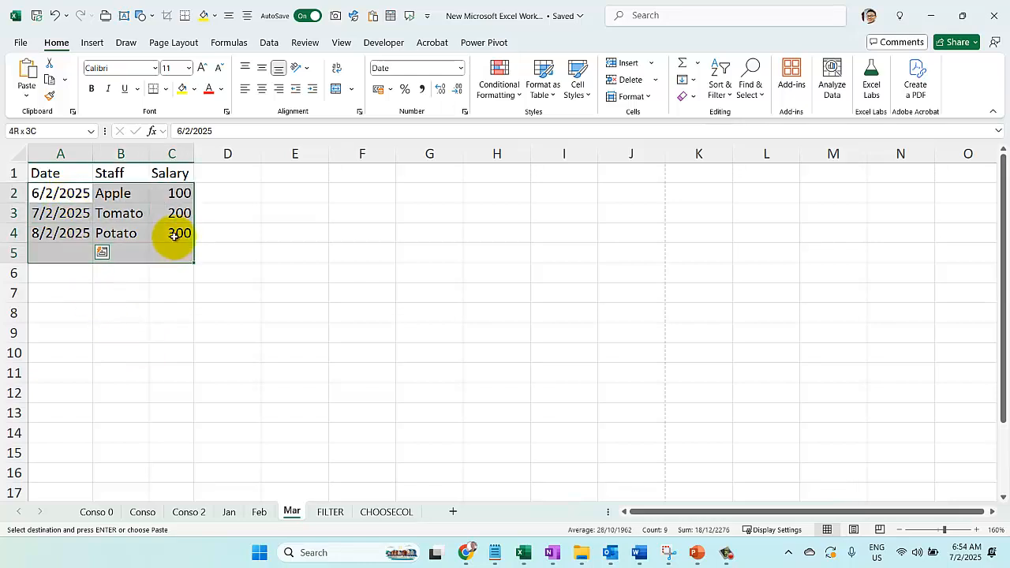
left_click(96, 512)
left_click(40, 225)
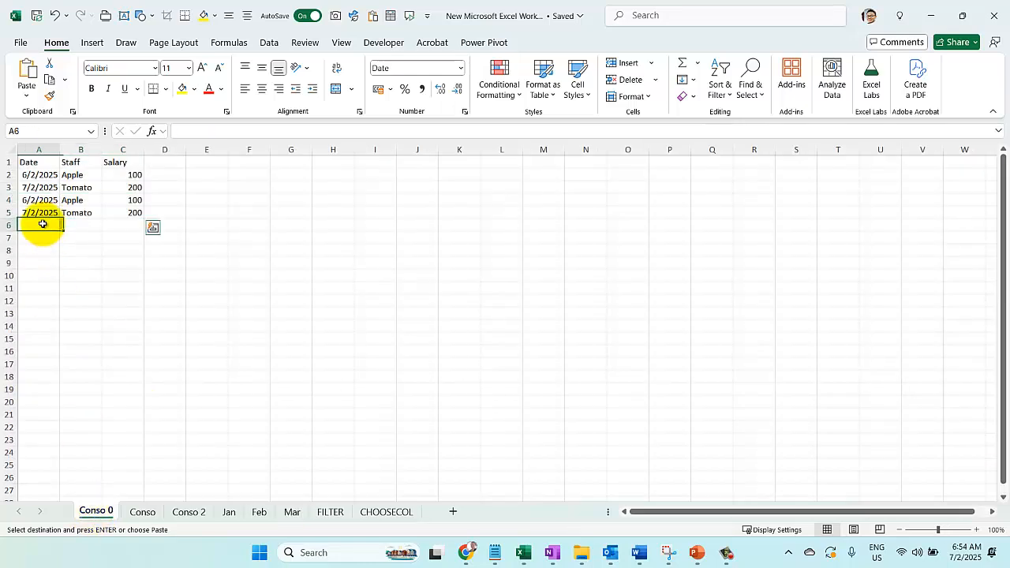
key("ctrl+v")
scroll(133, 375, "up", 4)
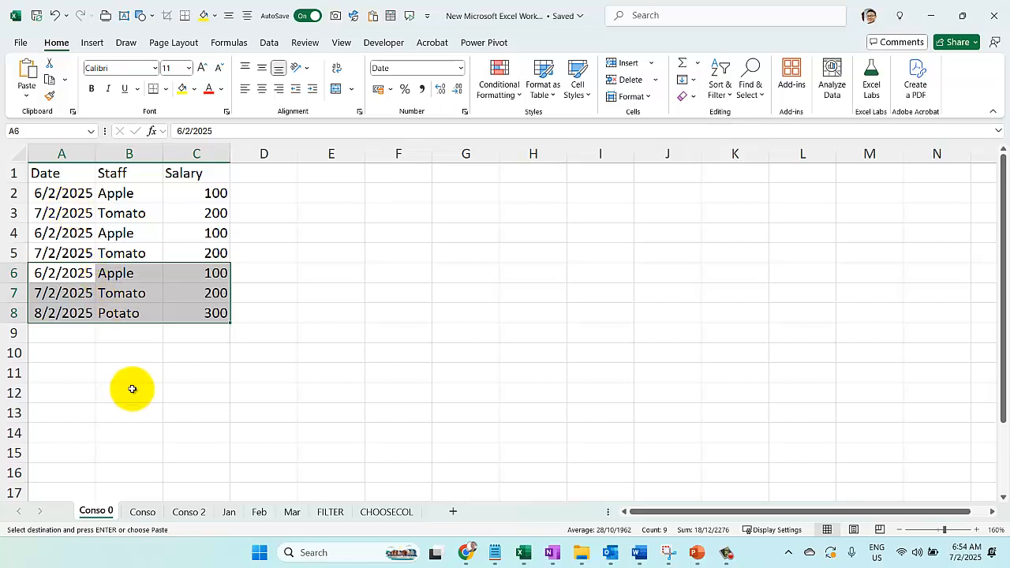
Clear the existing consolidation formula from A2 on the Conso sheet
left_click(142, 514)
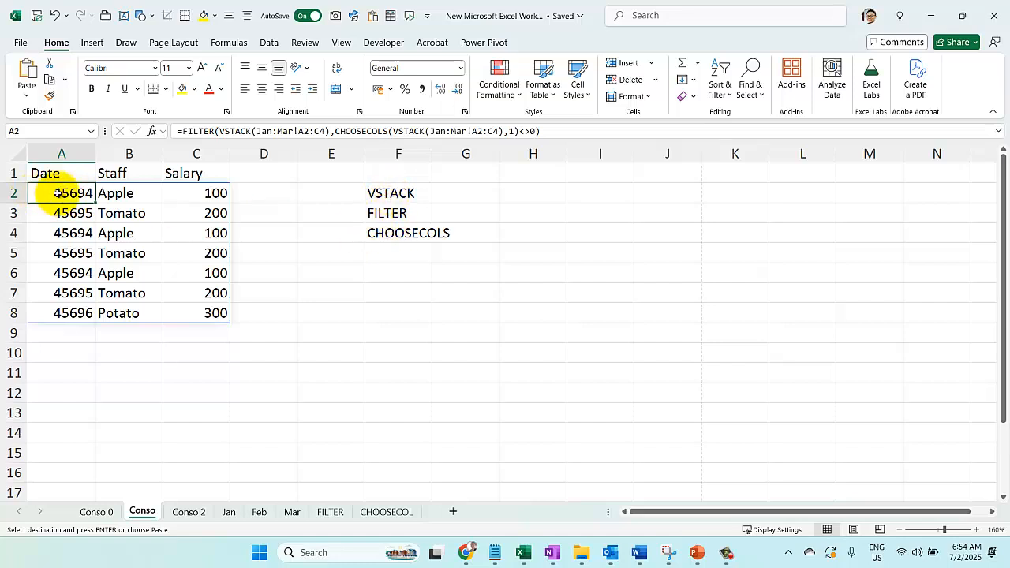
key("Delete")
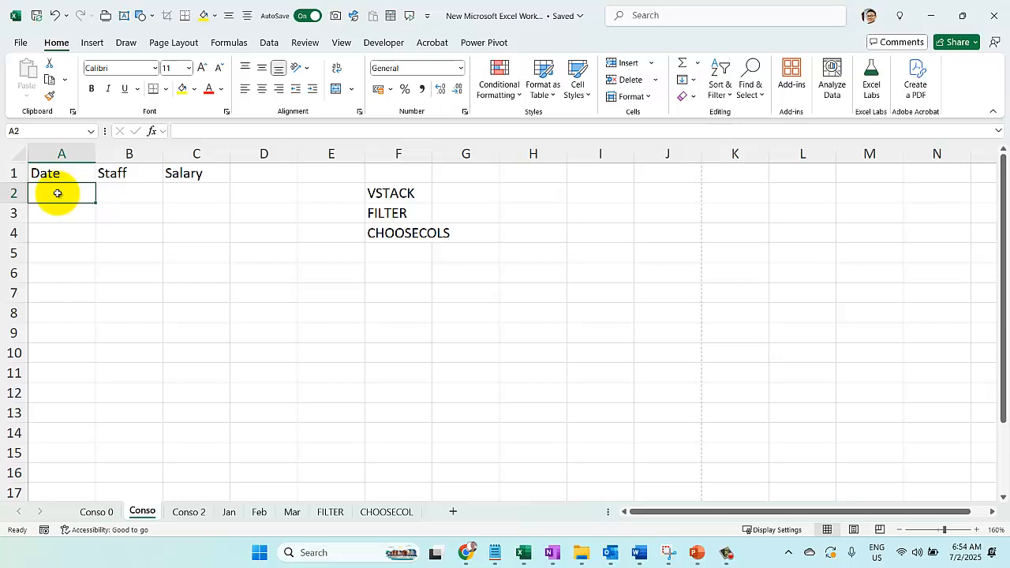
Fill the first block A2:C3 and the last block A6:C8 on the Conso 0 sheet with light blue
left_click(95, 513)
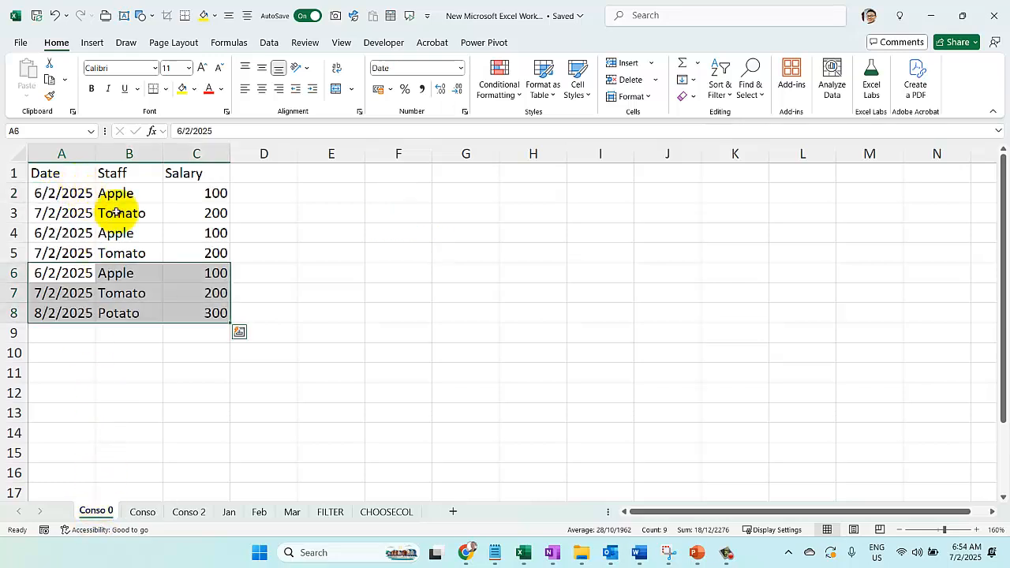
left_click_drag(63, 194, 197, 213)
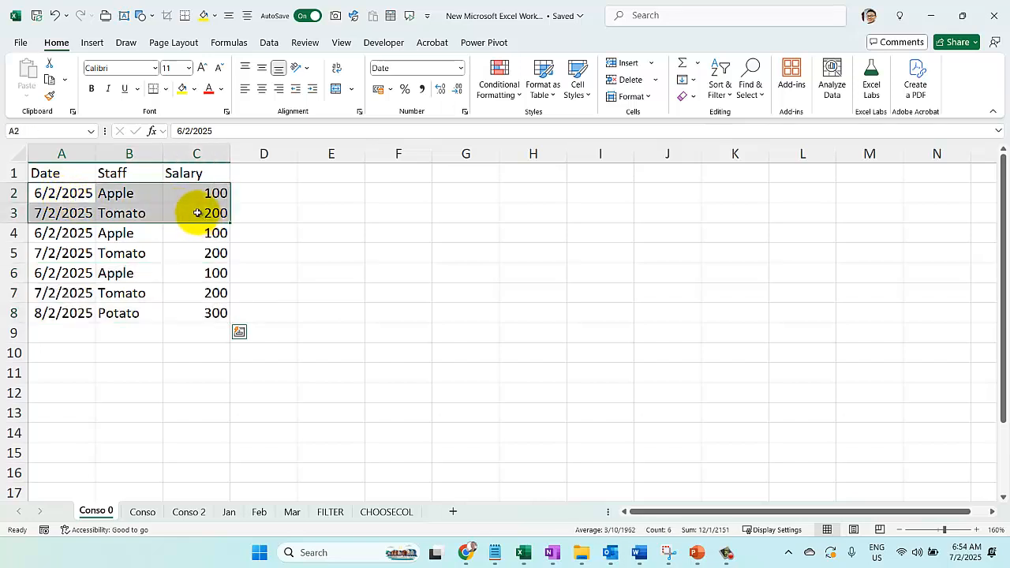
left_click(195, 89)
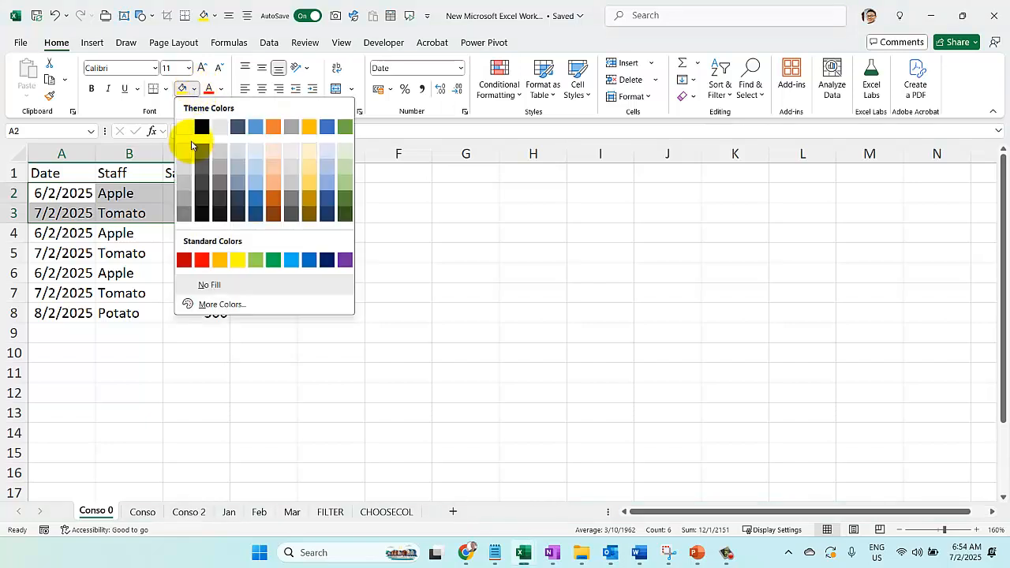
left_click(249, 158)
left_click_drag(50, 273, 215, 313)
left_click(183, 88)
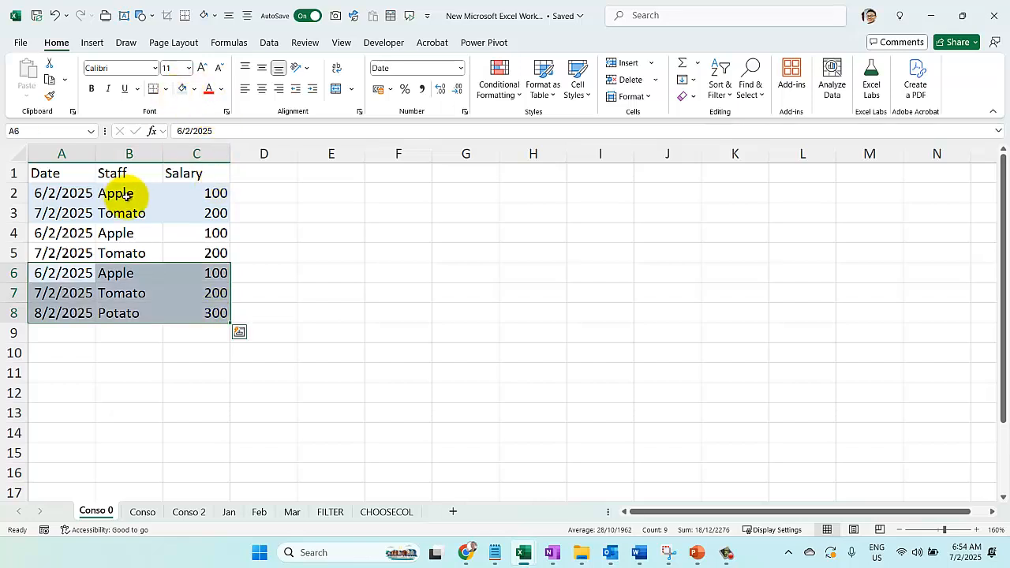
left_click(126, 195)
left_click(125, 250)
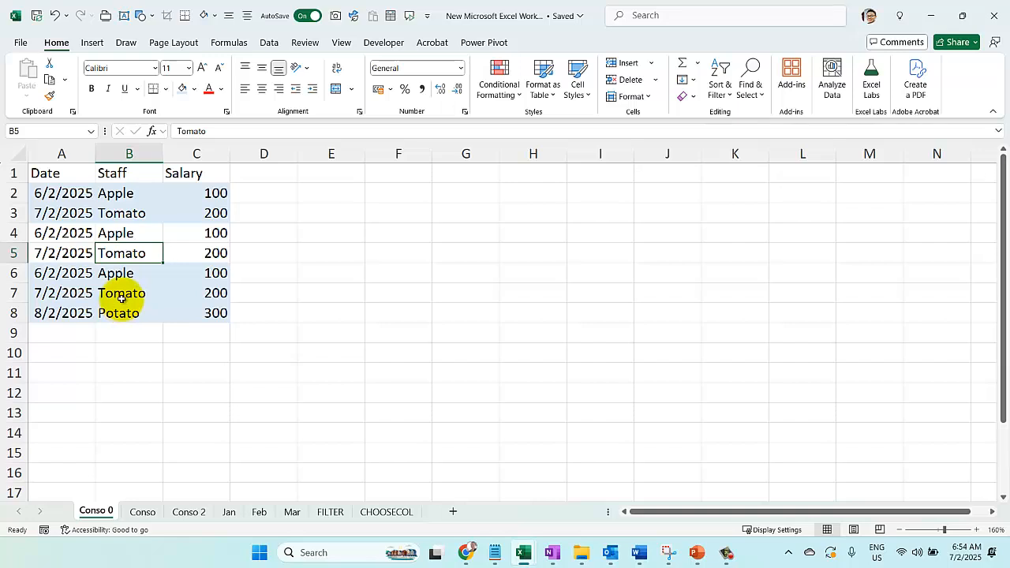
Enter =VSTACK('Jan:Mar'!A2:C3) in A2 of the Conso sheet to stack the rows of the three month sheets
left_click(142, 511)
type("=vs")
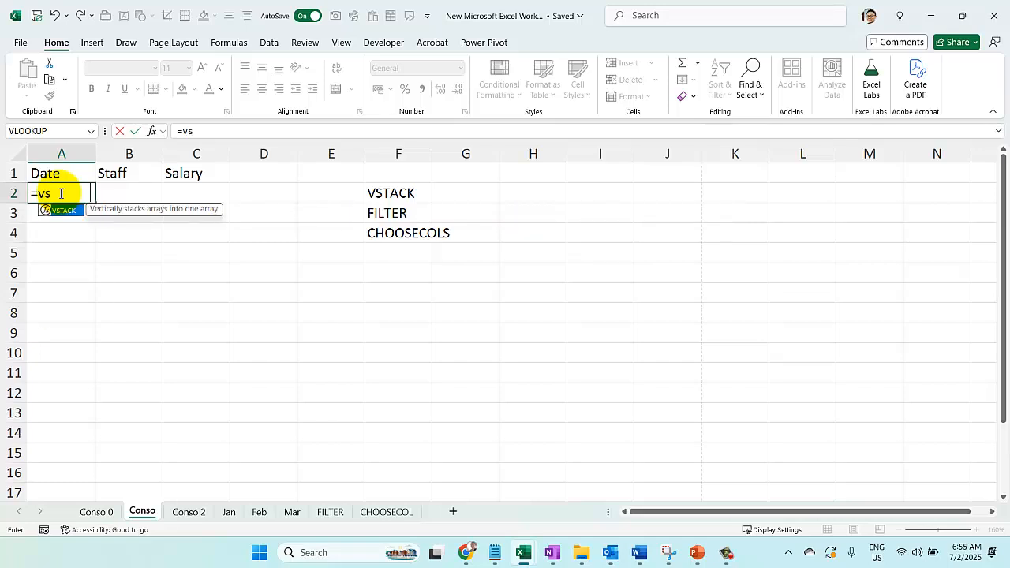
key("Tab")
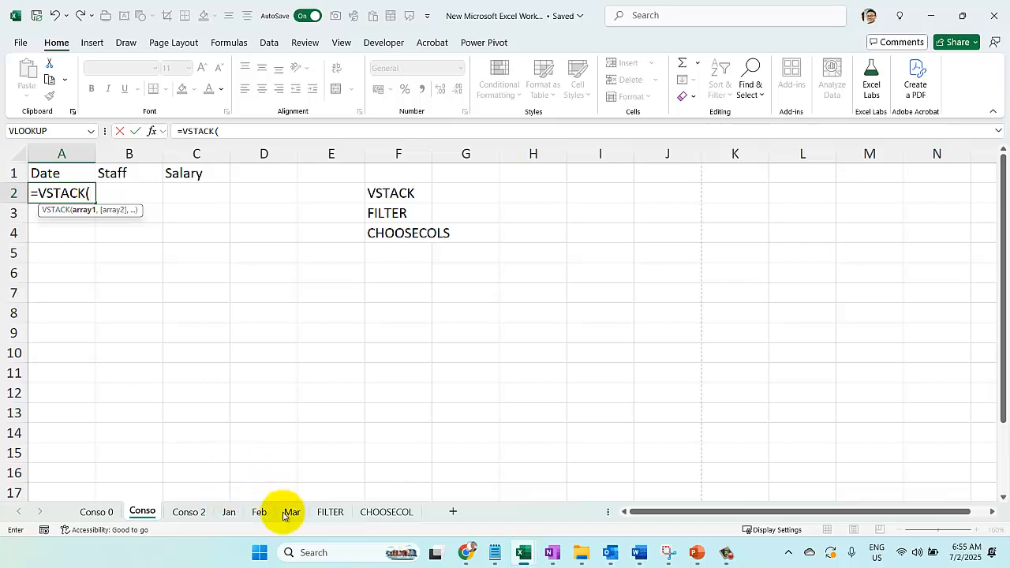
left_click(229, 512)
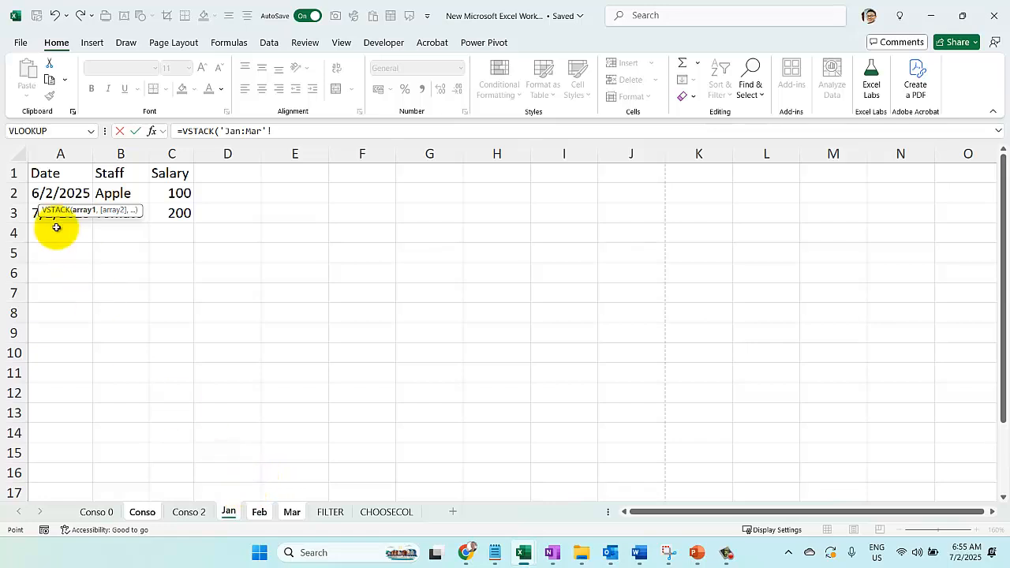
left_click_drag(41, 193, 163, 207)
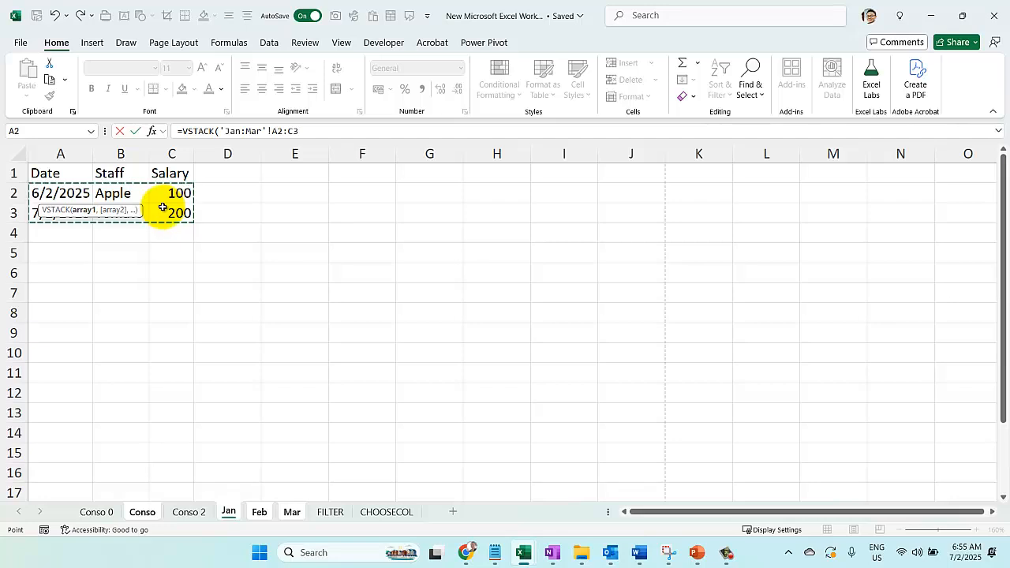
key("Return")
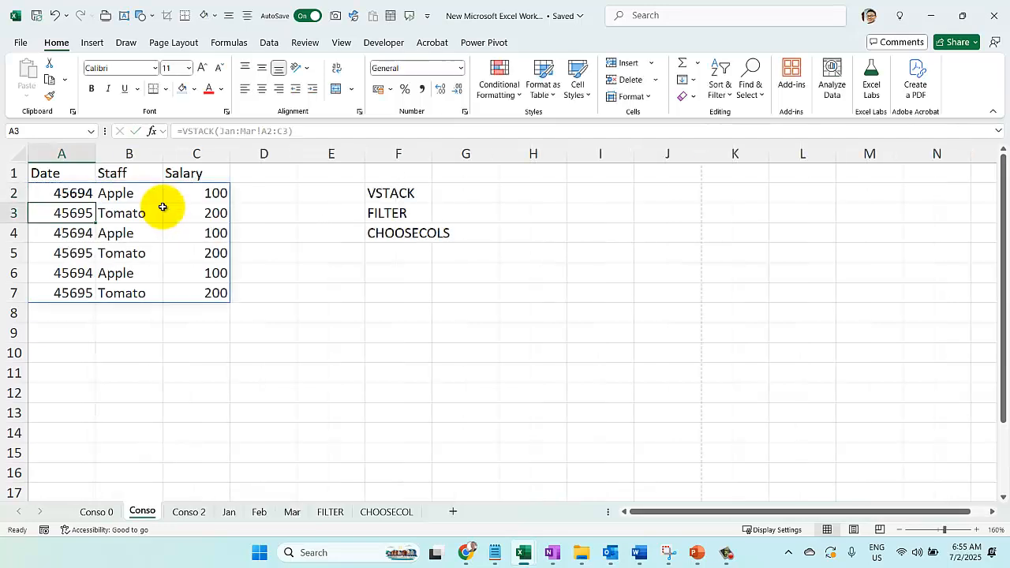
left_click(81, 191)
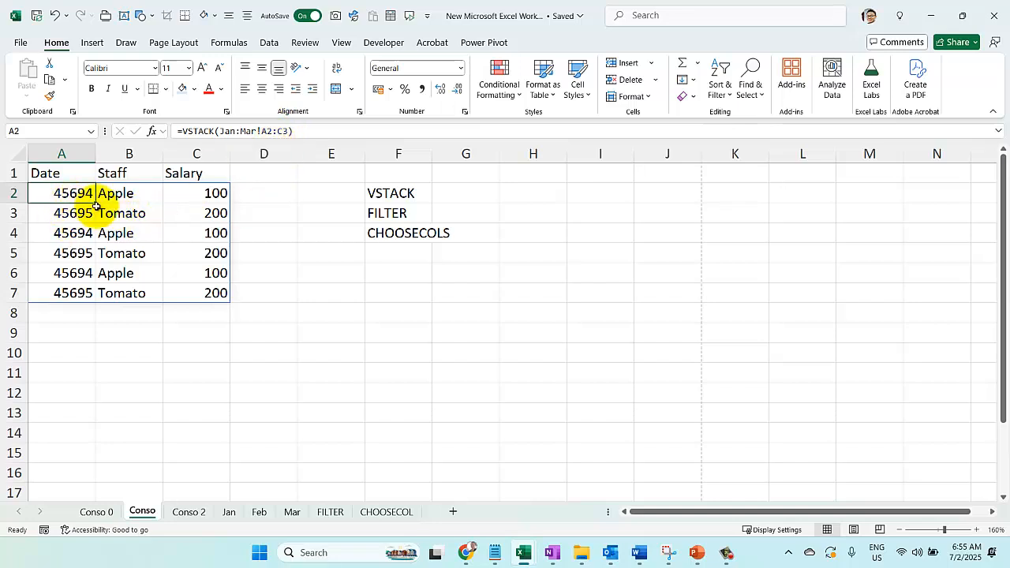
Fill the Potato row A4:C4 on the Mar sheet with orange and check the last stacked row on Conso
left_click(226, 512)
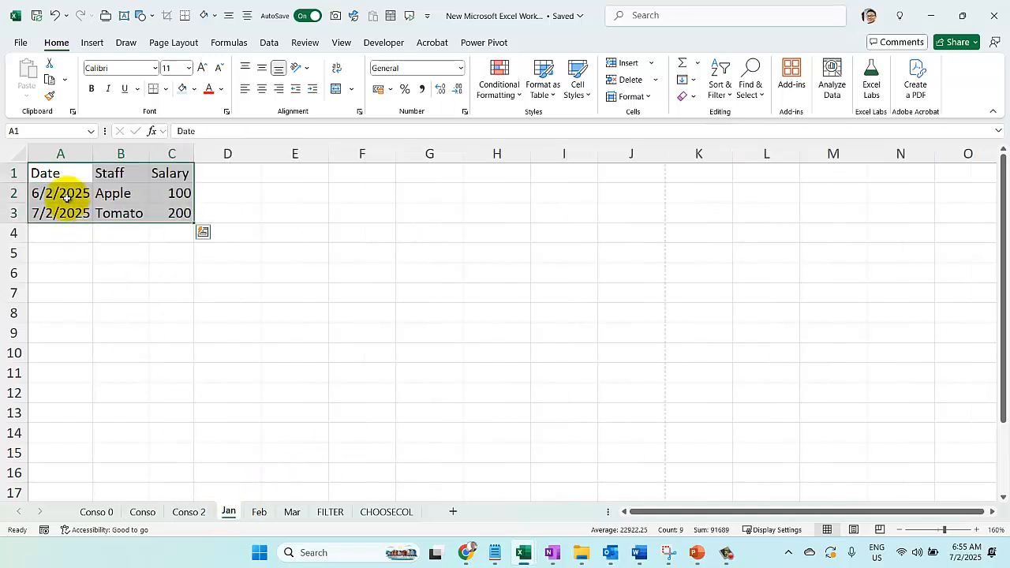
left_click(260, 513)
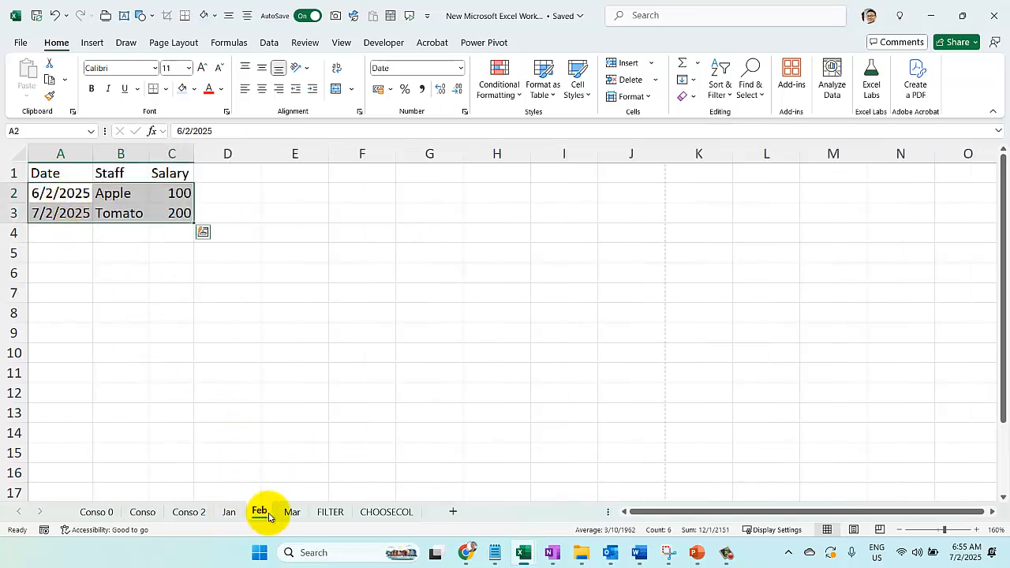
left_click(291, 512)
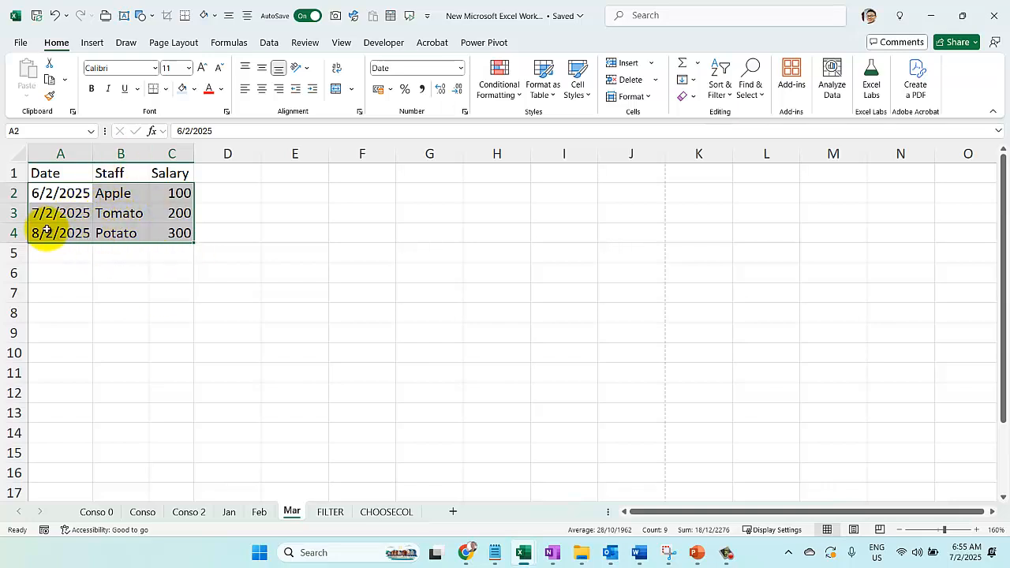
left_click_drag(47, 230, 165, 235)
left_click(194, 89)
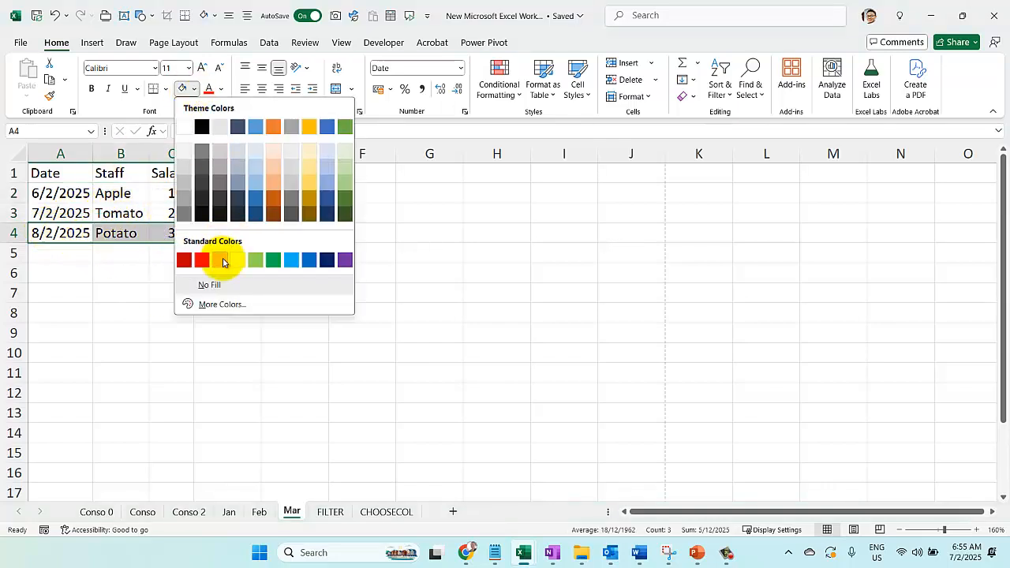
left_click(222, 261)
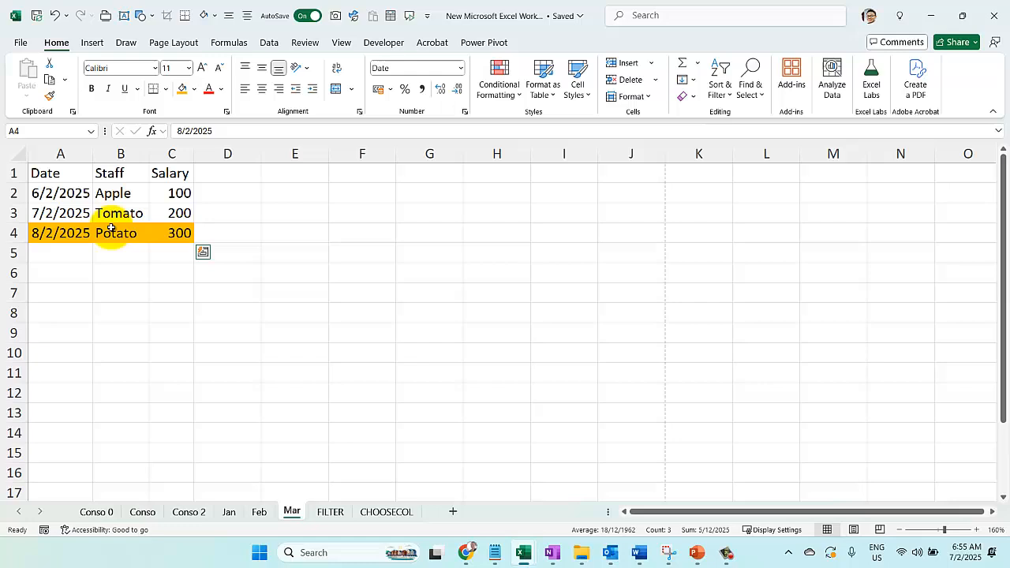
left_click(181, 515)
left_click(142, 512)
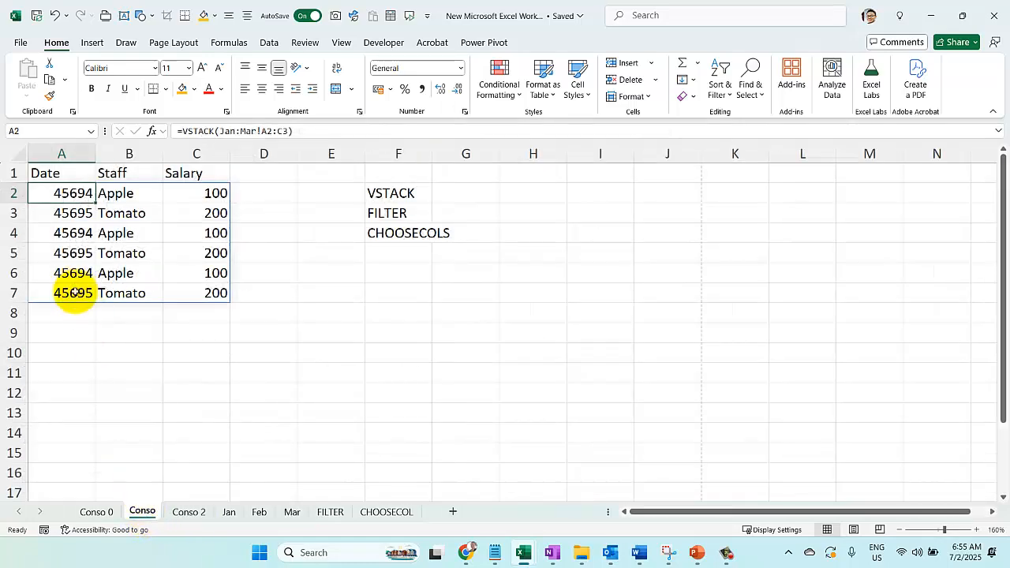
left_click_drag(74, 293, 201, 292)
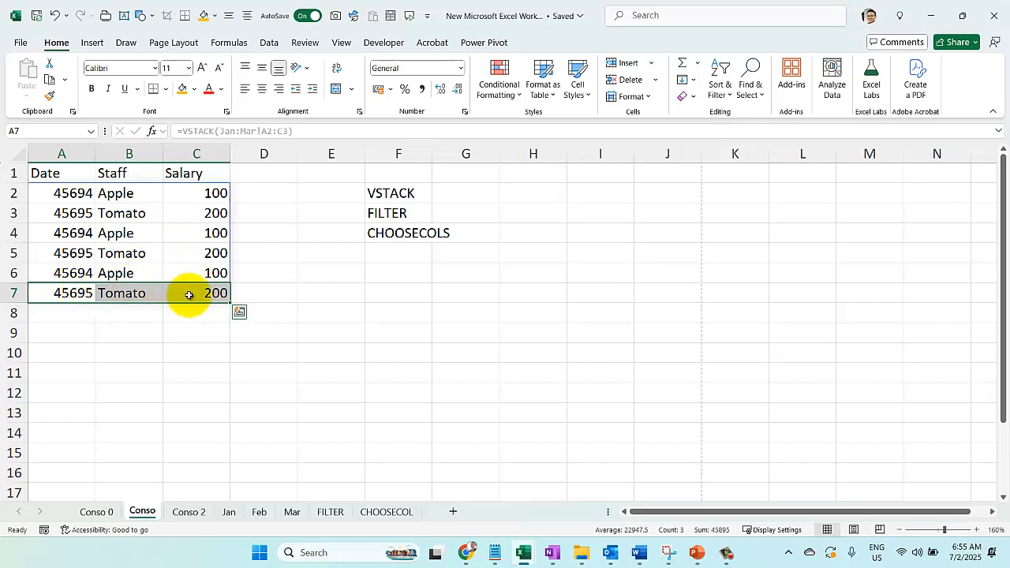
Set the salaries in C2:C4 of the Mar sheet to 150, 250 and 350, and check the stacked rows on Conso
left_click(291, 512)
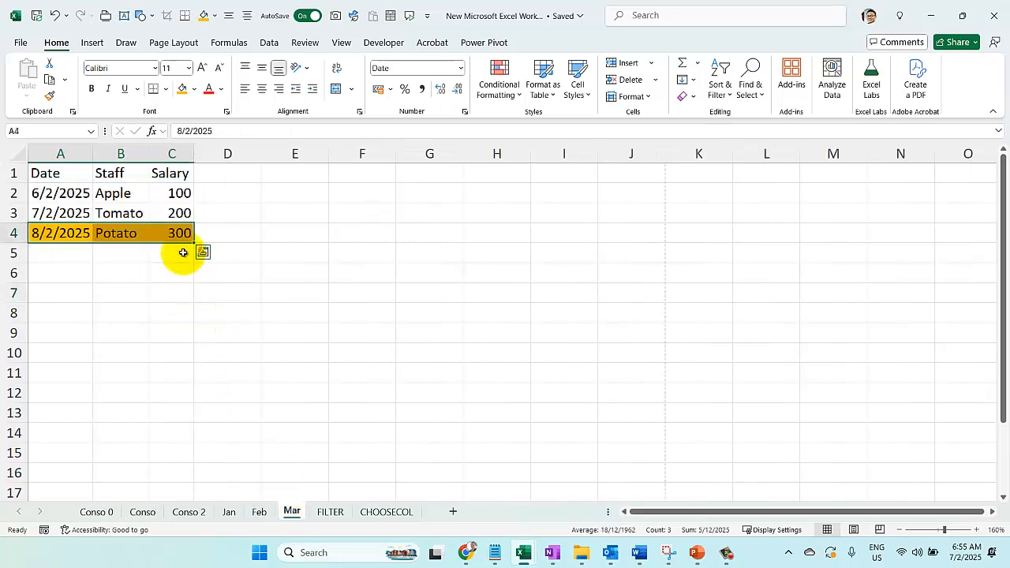
left_click(173, 193)
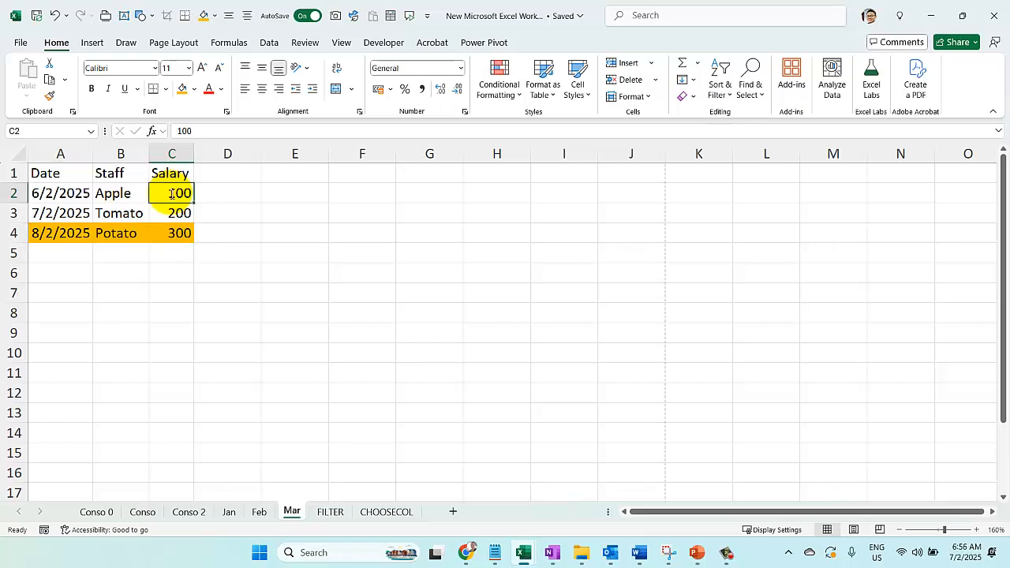
type("150.32")
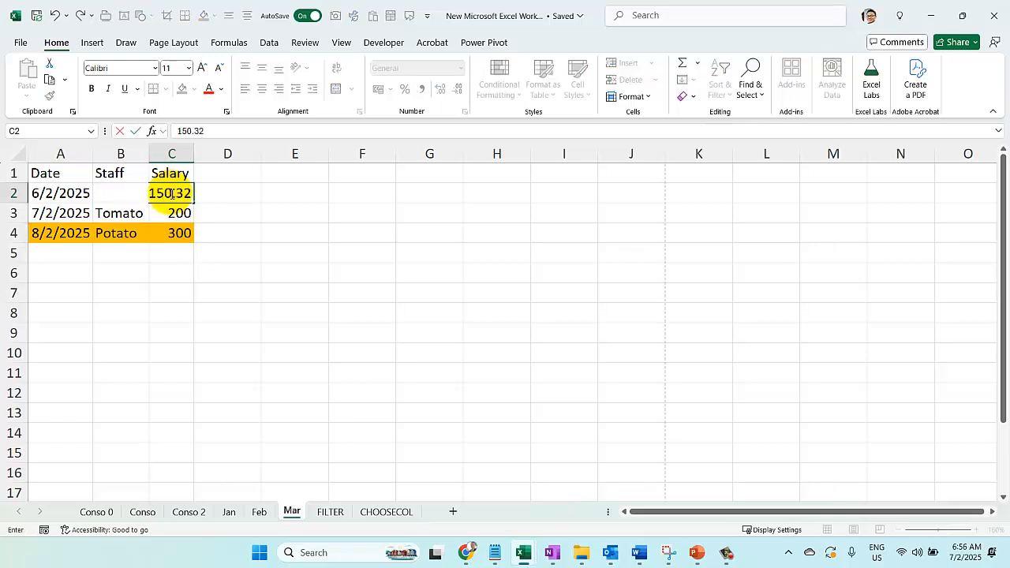
key("Up")
type("15")
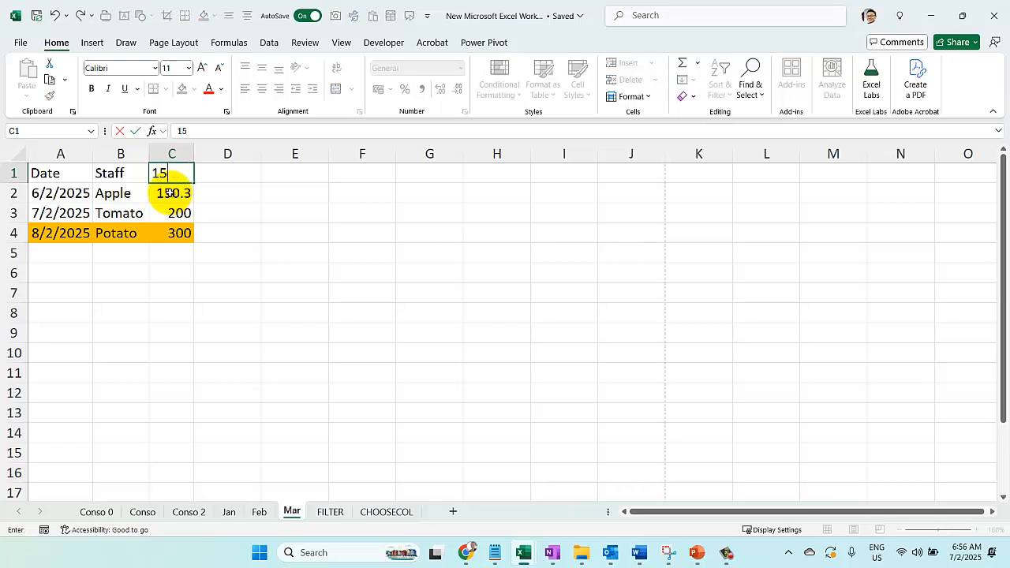
key("Escape")
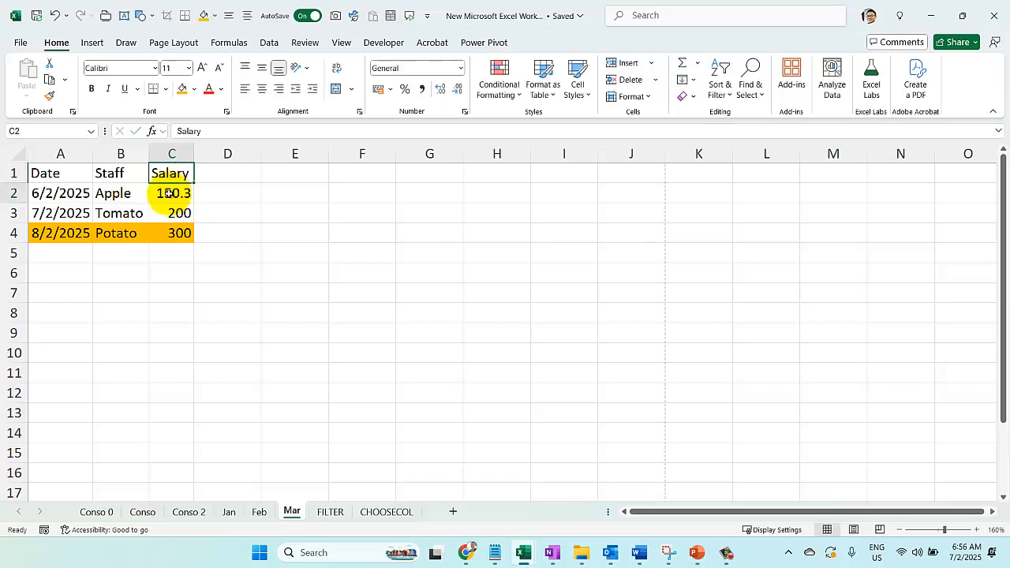
type("150")
key("Return")
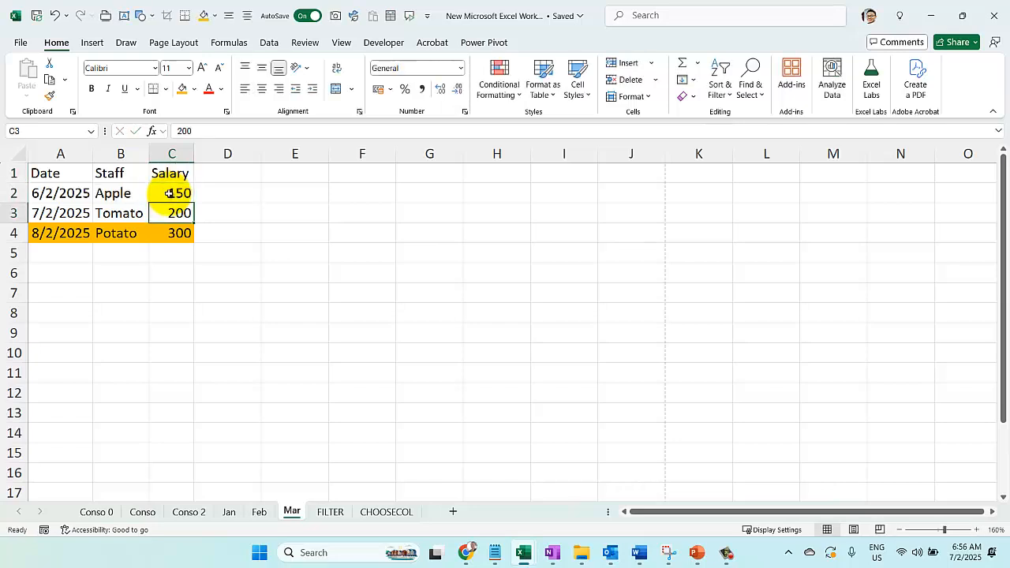
type("250")
key("Return")
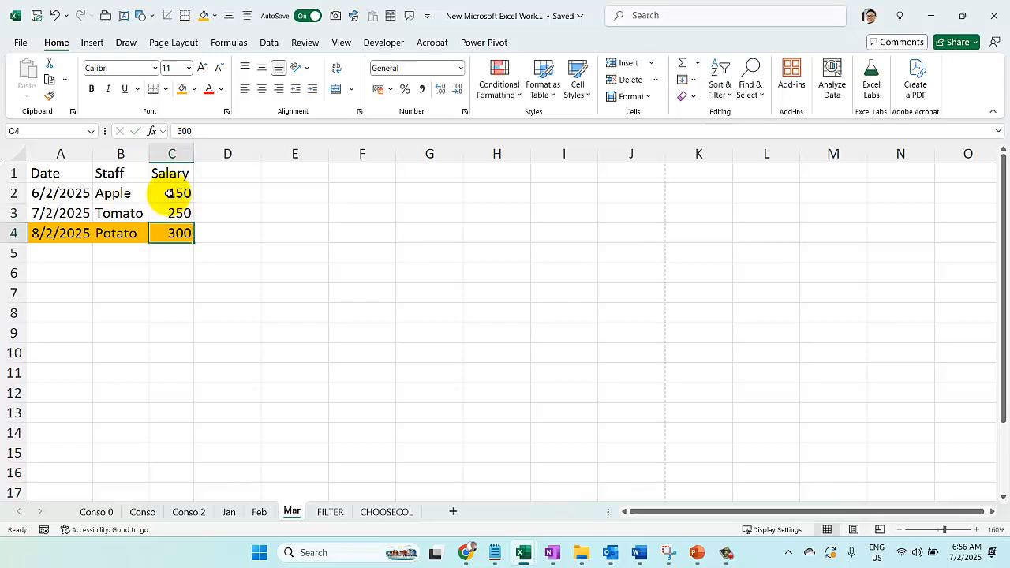
type("350")
key("Return")
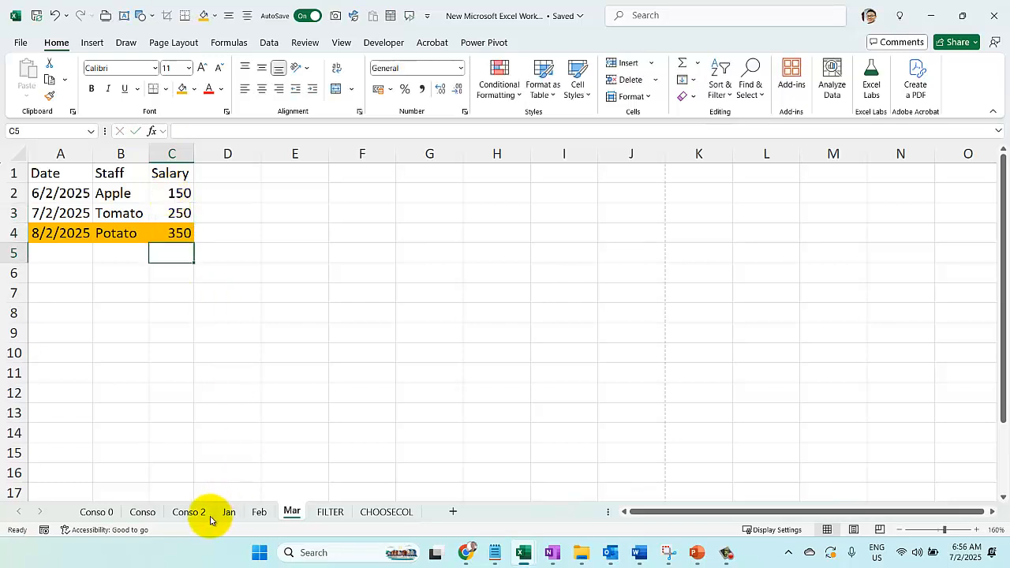
left_click(143, 512)
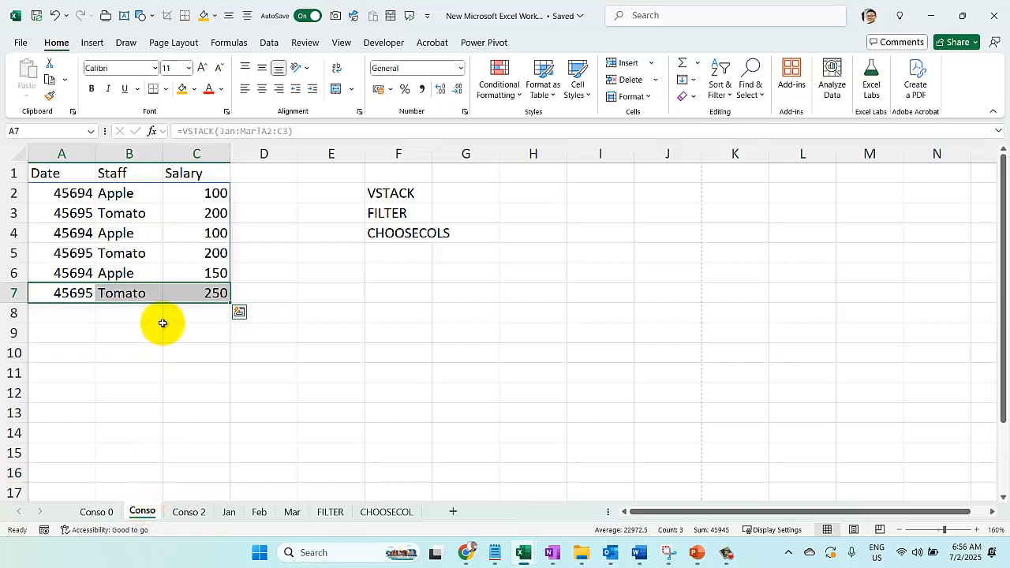
left_click(181, 273)
left_click(199, 294)
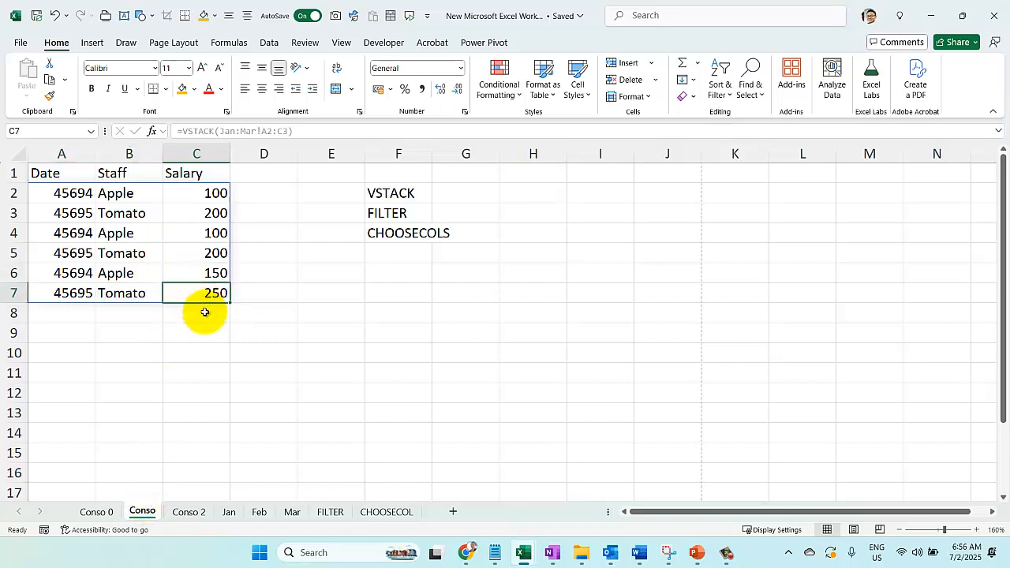
Extend the stacked range in the A2 formula on the Conso sheet so it reads =VSTACK(Jan:Mar!A2:C4)
left_click(205, 313)
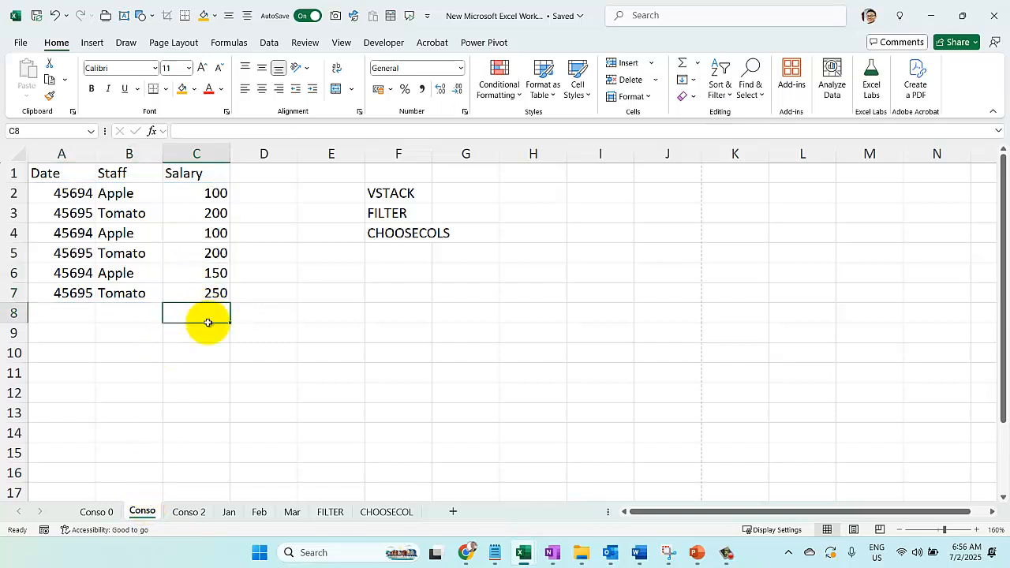
left_click(67, 194)
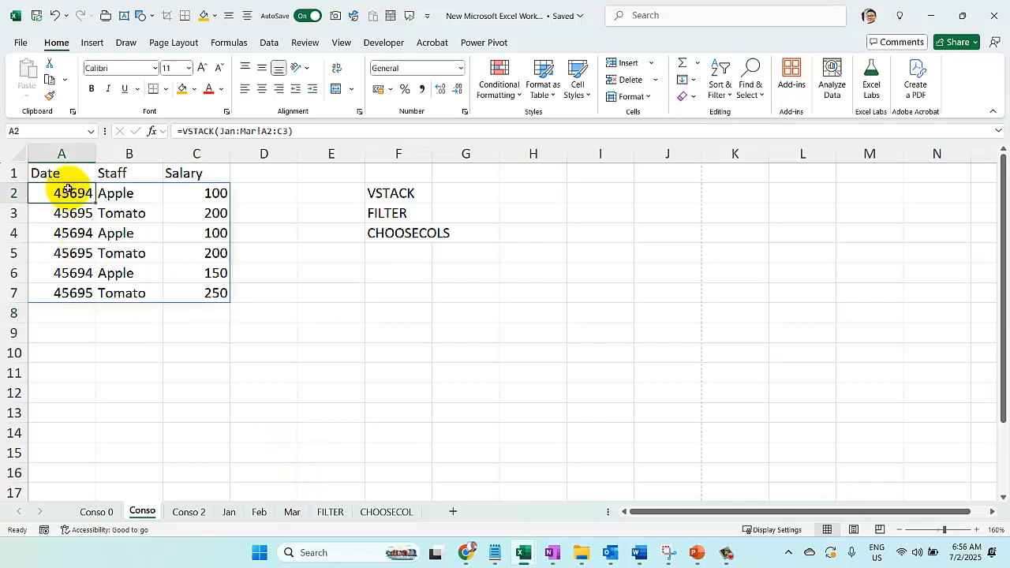
double_click(68, 192)
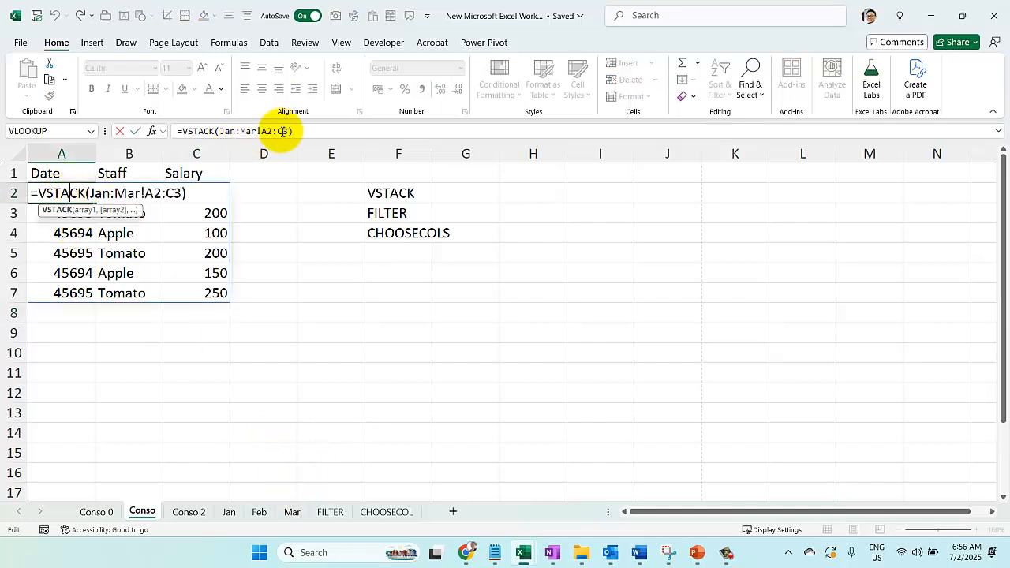
left_click(283, 132)
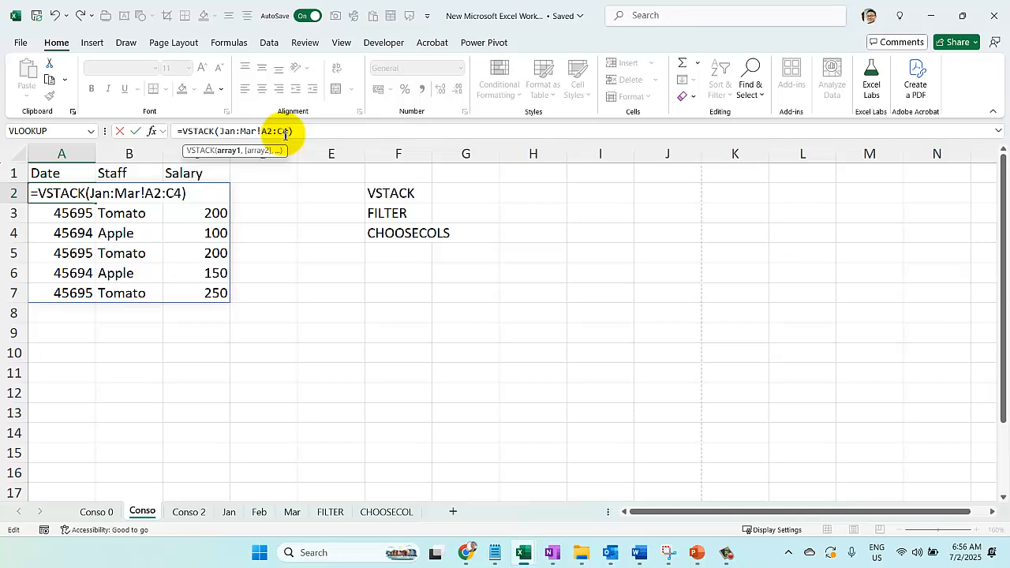
key("Return")
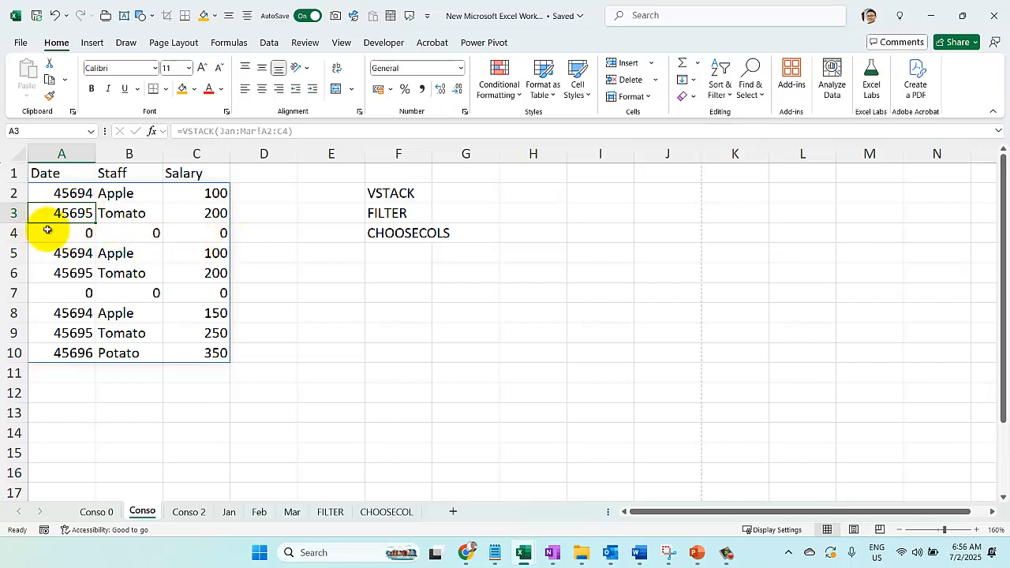
Wrap the A2 formula in FILTER so it reads =FILTER(VSTACK(Jan:Mar!A2:C4),VSTACK(Jan:Mar!A2:C4)<>0)
left_click(75, 193)
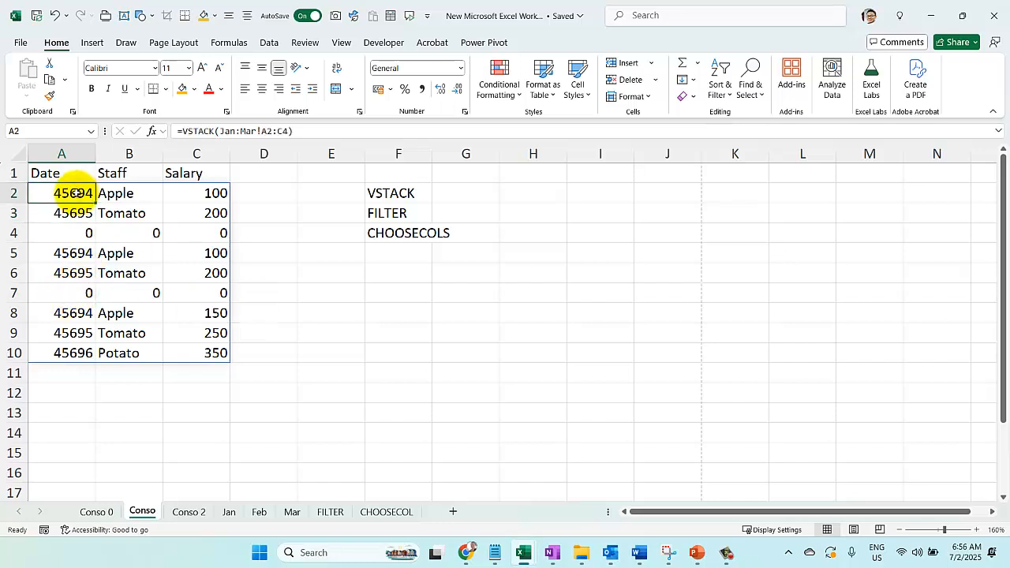
double_click(75, 194)
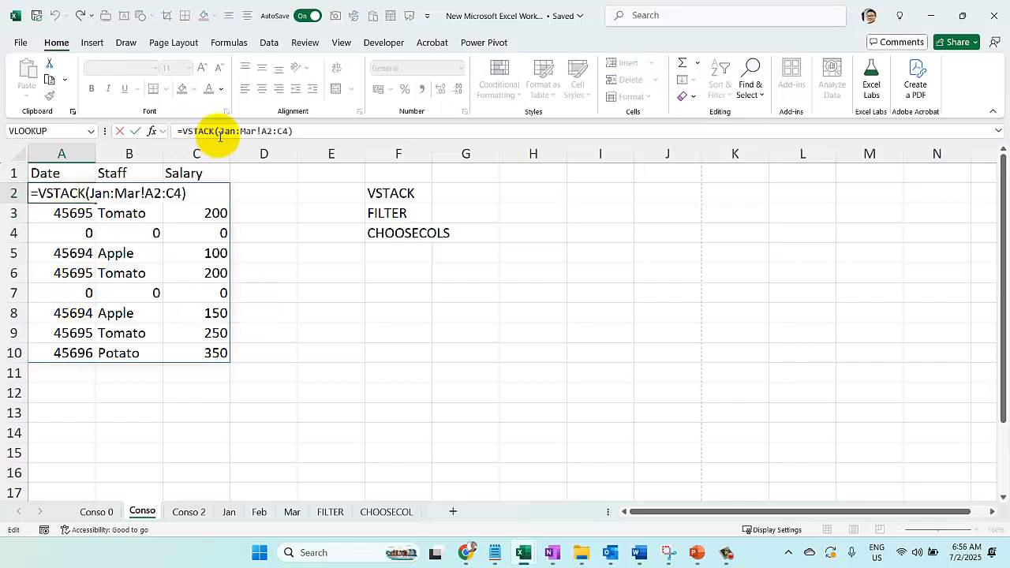
type("FILTER")
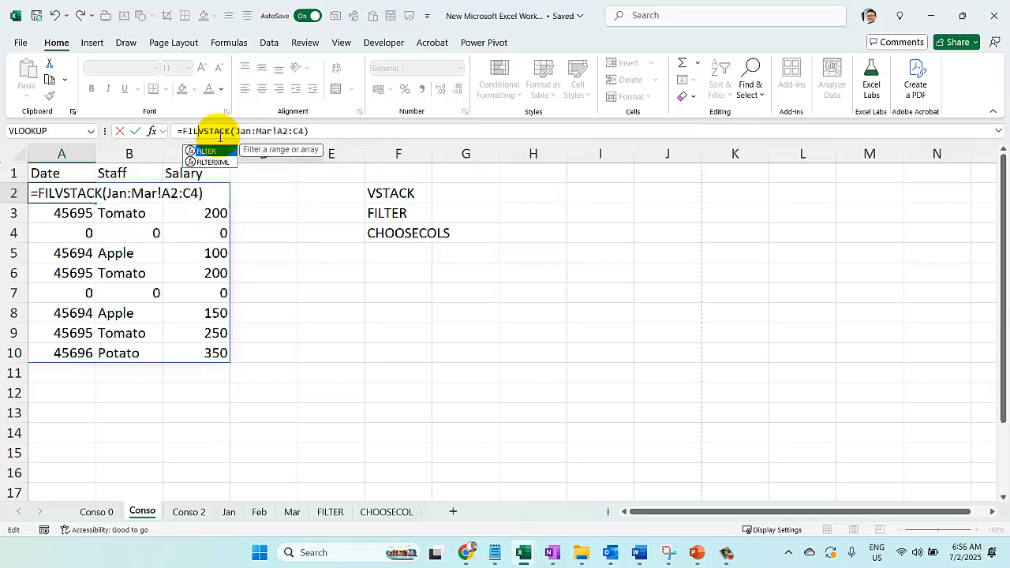
type("(")
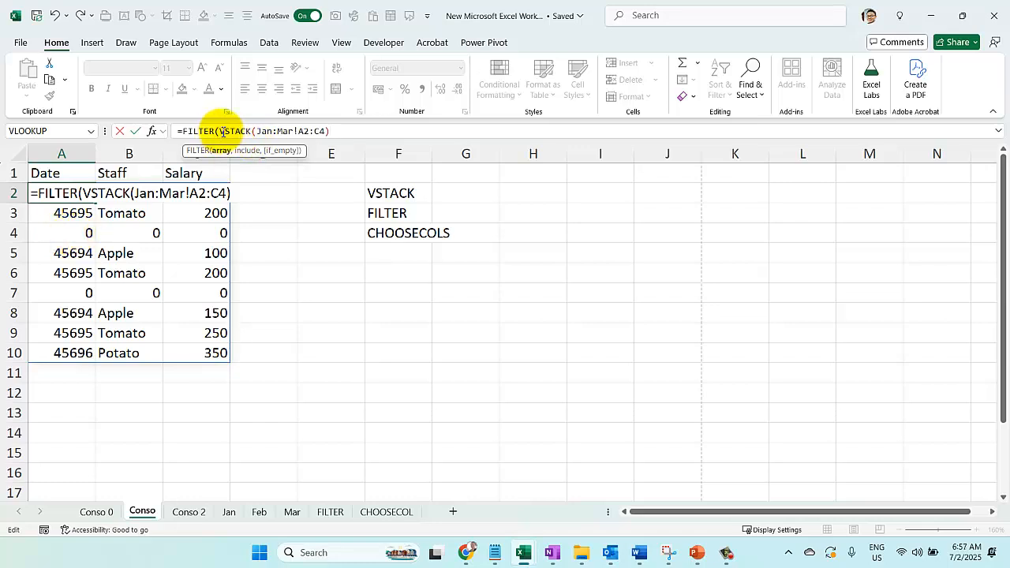
left_click_drag(221, 131, 351, 127)
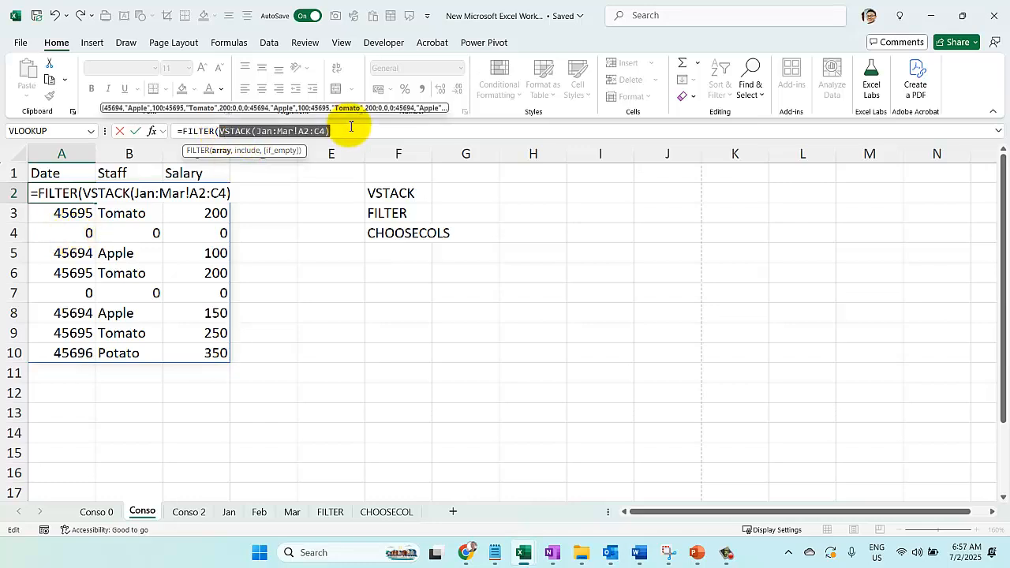
key("ctrl+c")
left_click(355, 132)
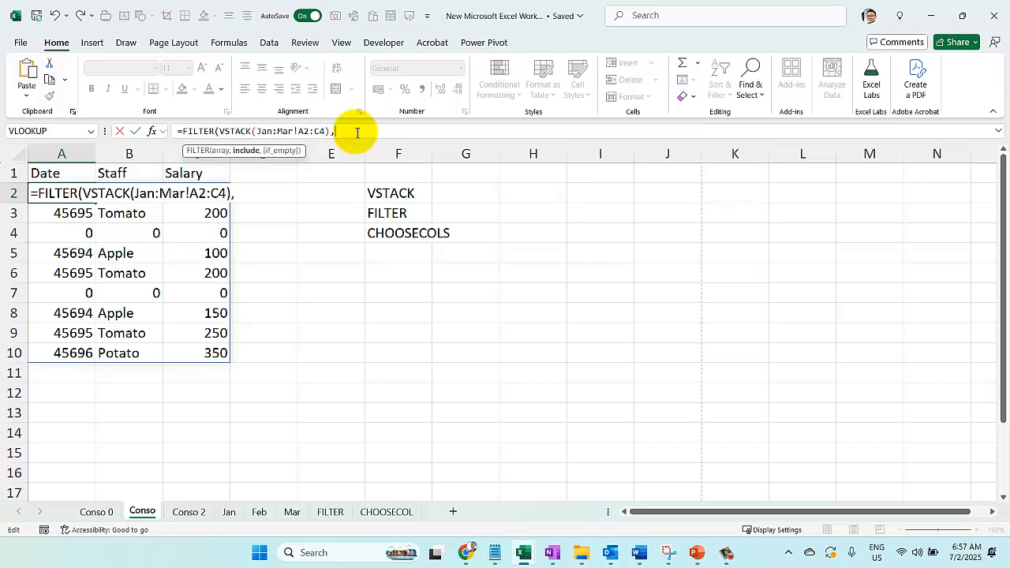
key("ctrl+v")
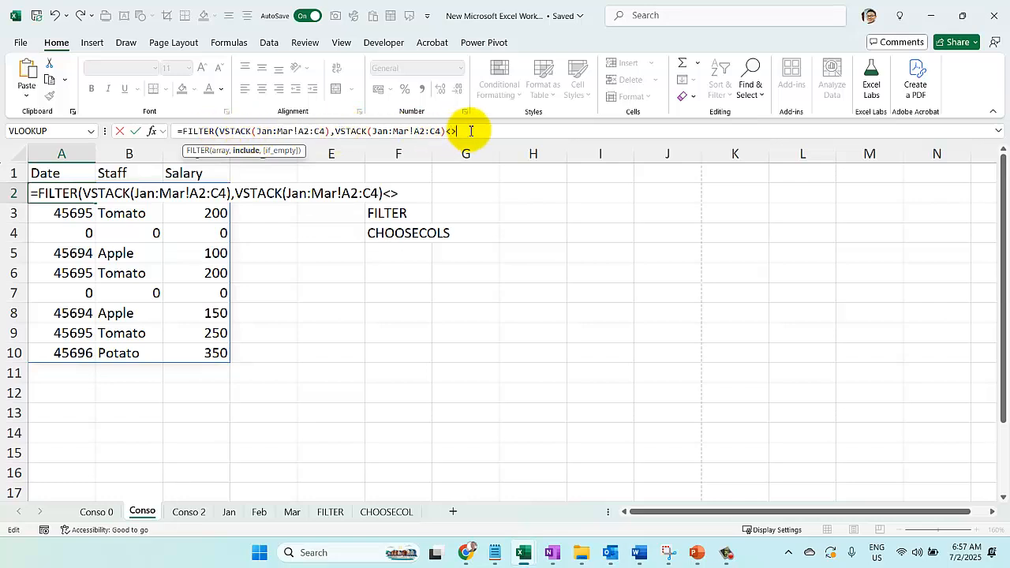
type("<>0)")
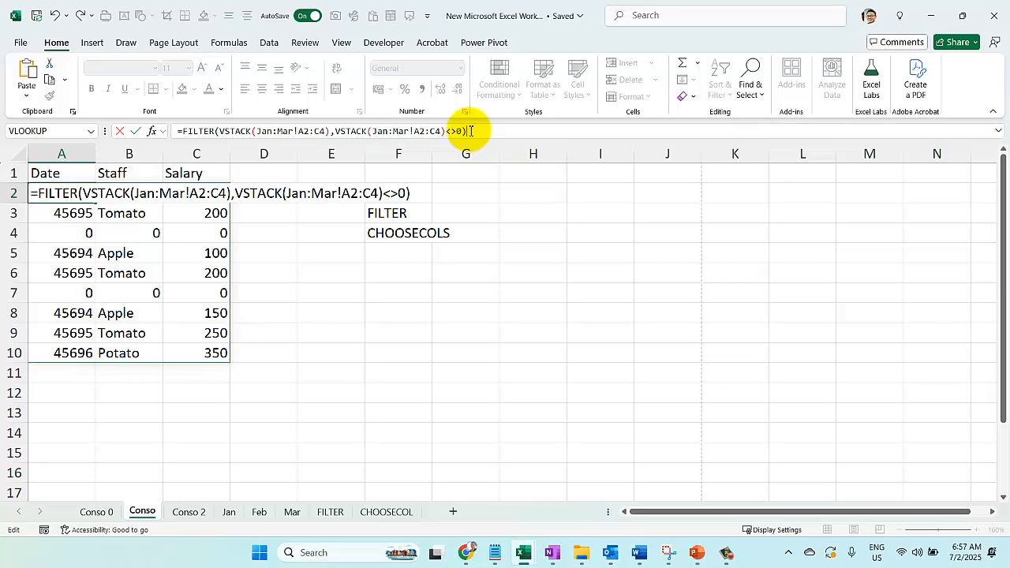
key("Return")
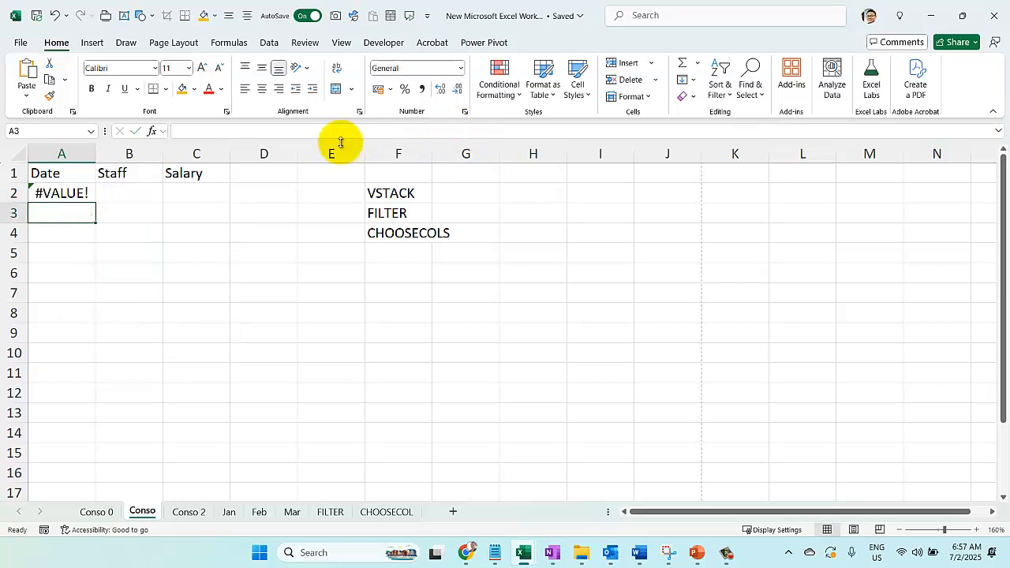
Narrow the second VSTACK in the A2 formula to A2:A4 so FILTER tests only the date column for <>0
left_click(63, 191)
double_click(70, 193)
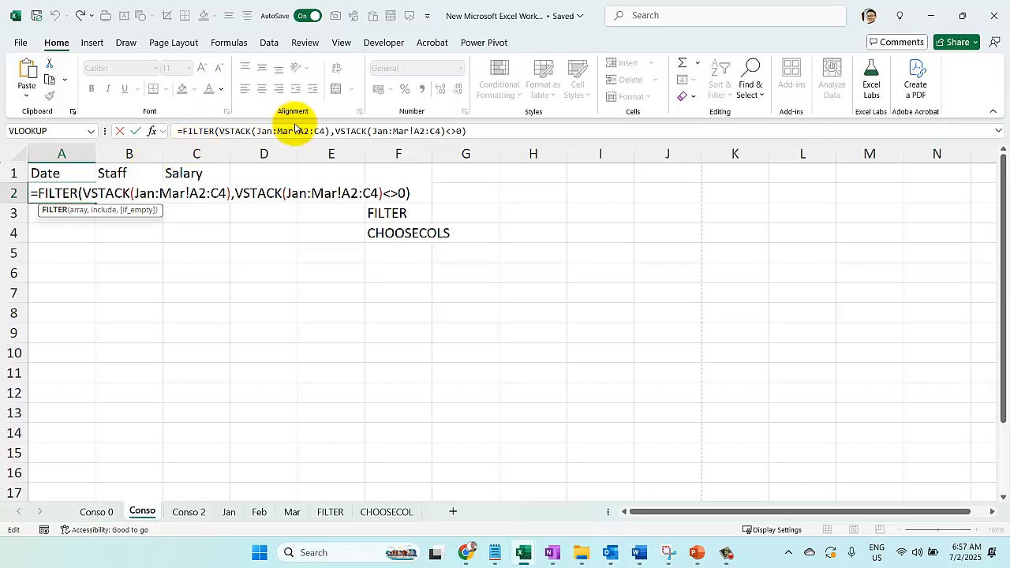
left_click_drag(336, 131, 441, 126)
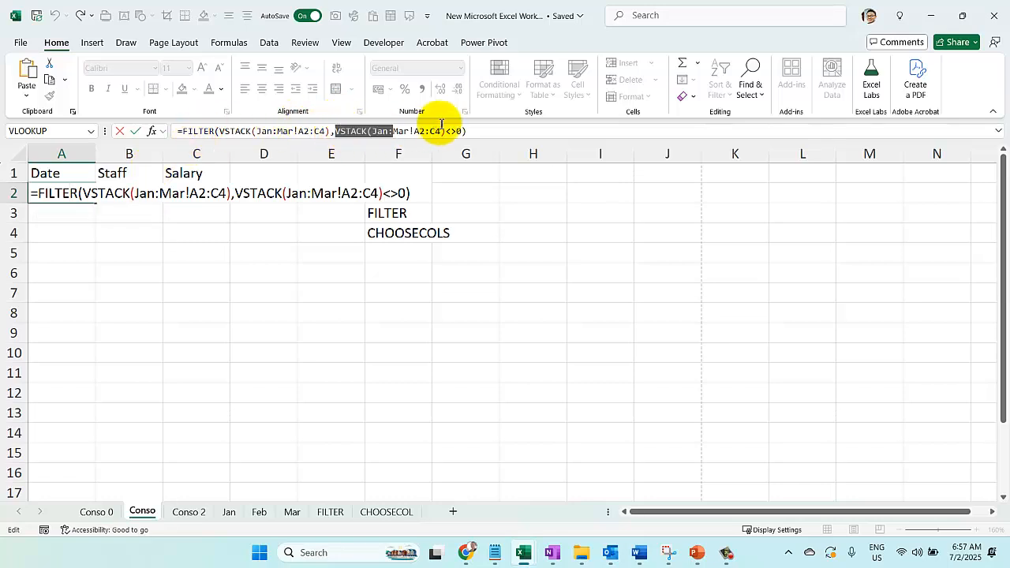
left_click(419, 133)
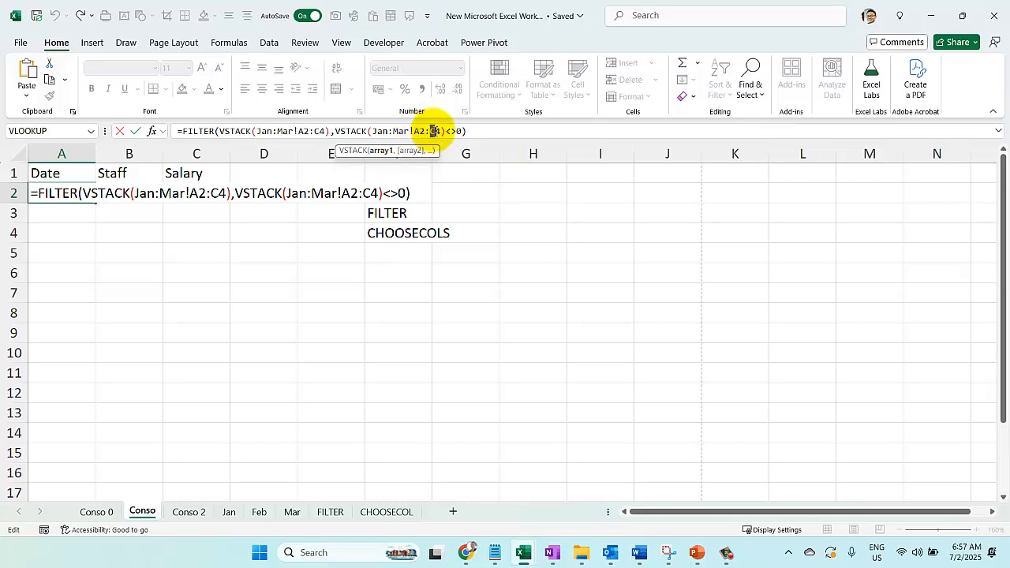
type("A")
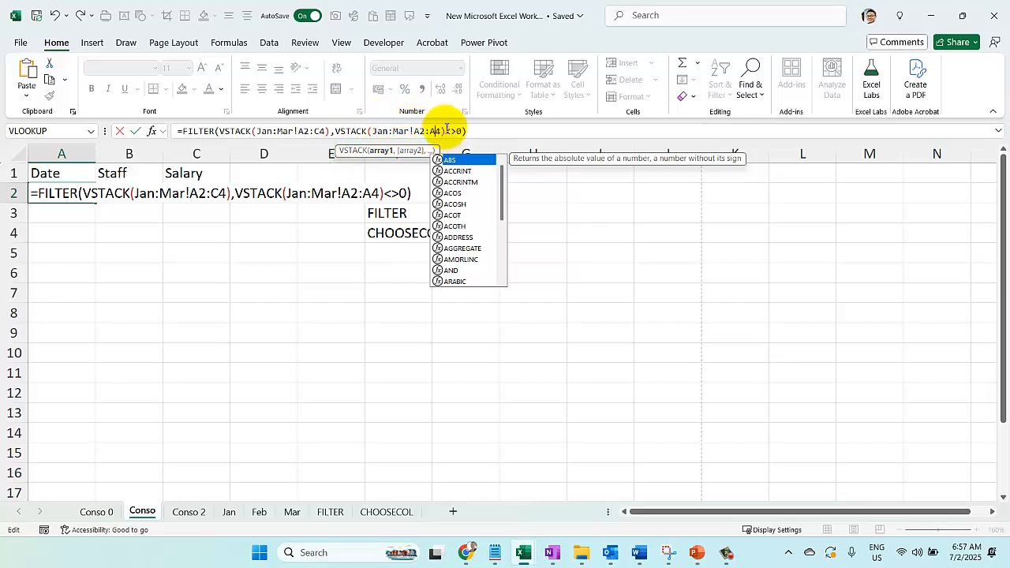
left_click(485, 131)
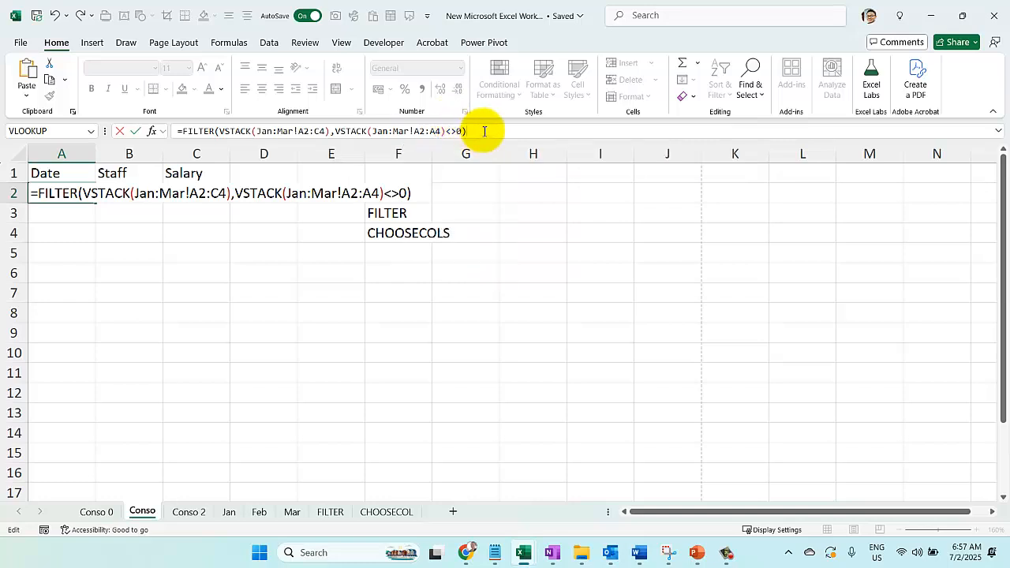
key("Return")
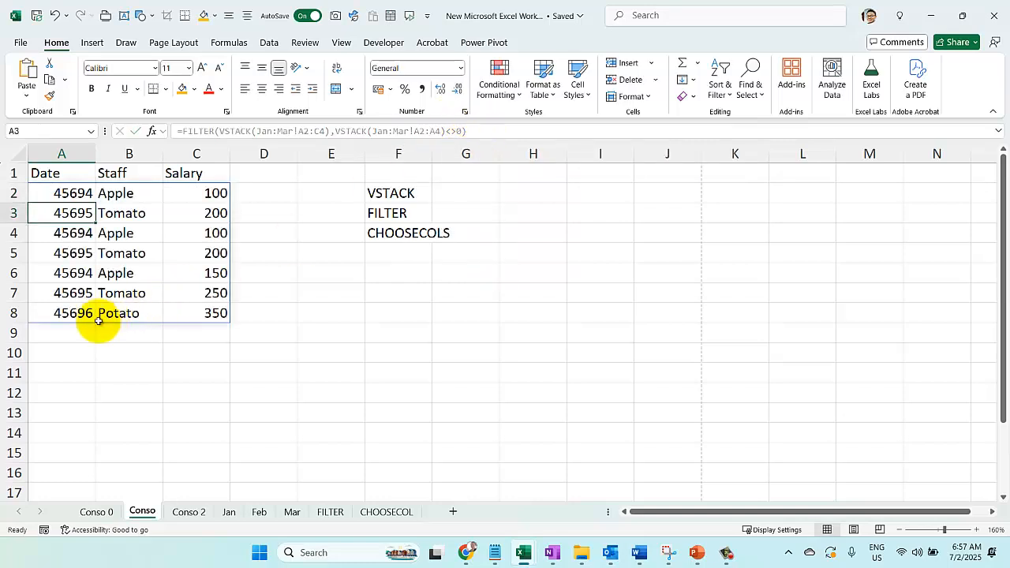
Format the Date column A on the Conso sheet as Short Date
left_click(62, 153)
left_click(461, 71)
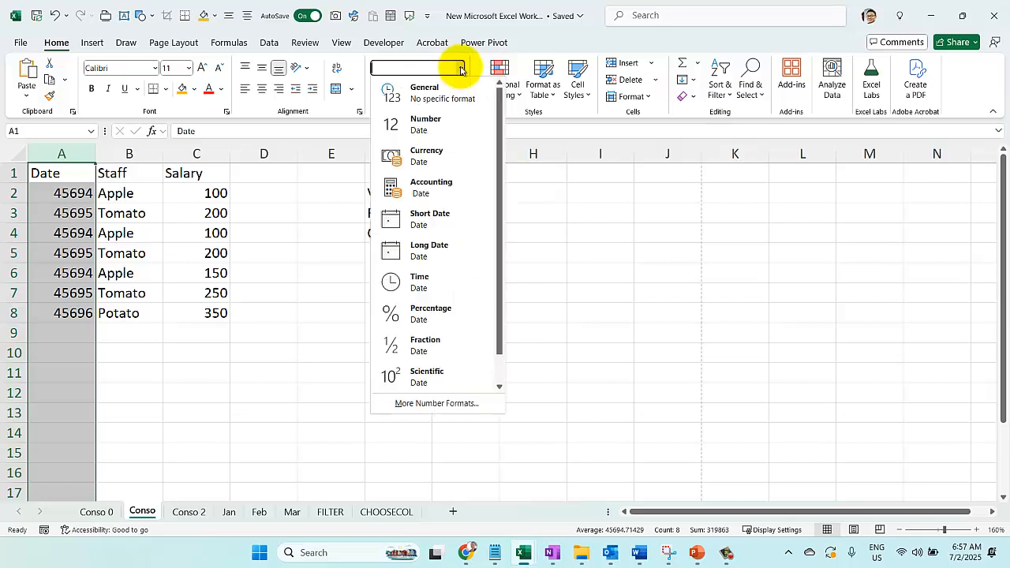
left_click(430, 221)
left_click(129, 253)
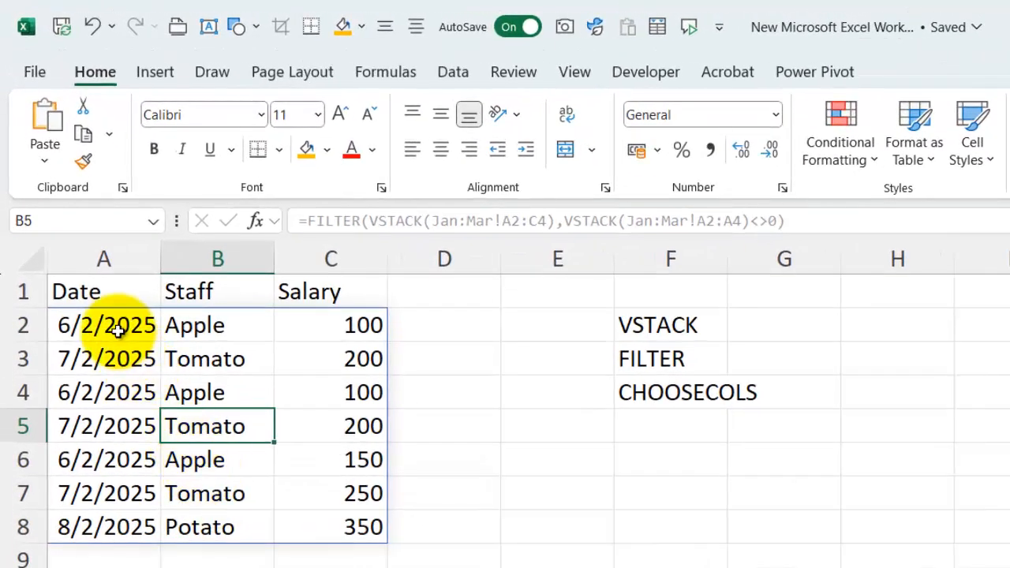
Change the FILTER condition in A2 to CHOOSECOLS(VSTACK(Jan:Mar!A2:C4),1)<>0
left_click(70, 197)
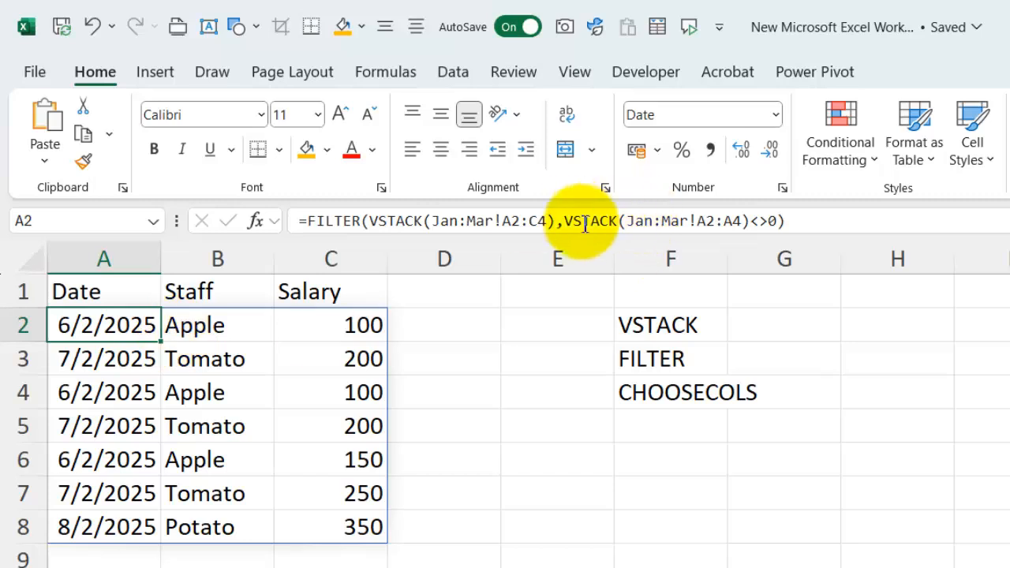
left_click_drag(564, 221, 737, 229)
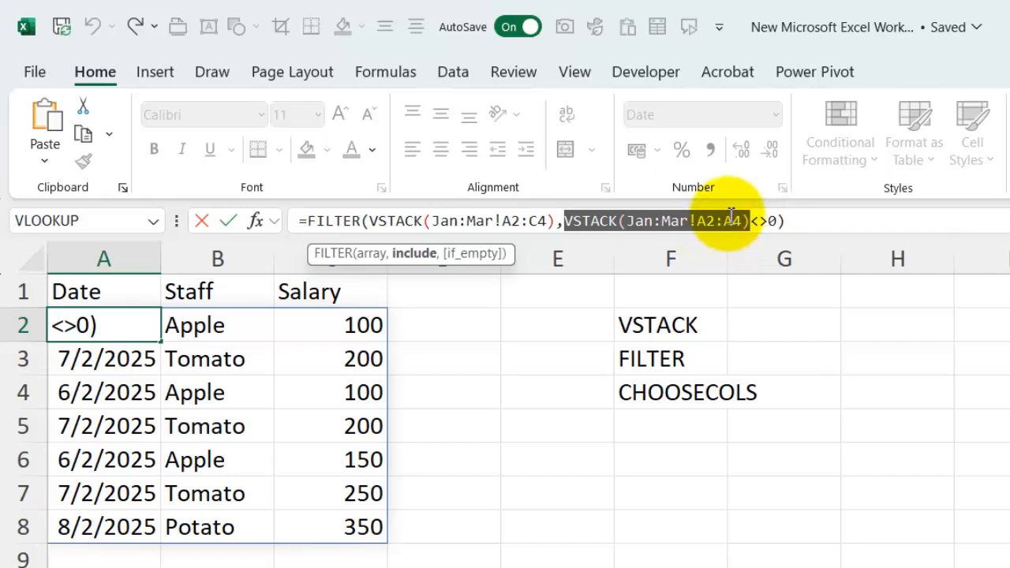
left_click_drag(724, 221, 733, 221)
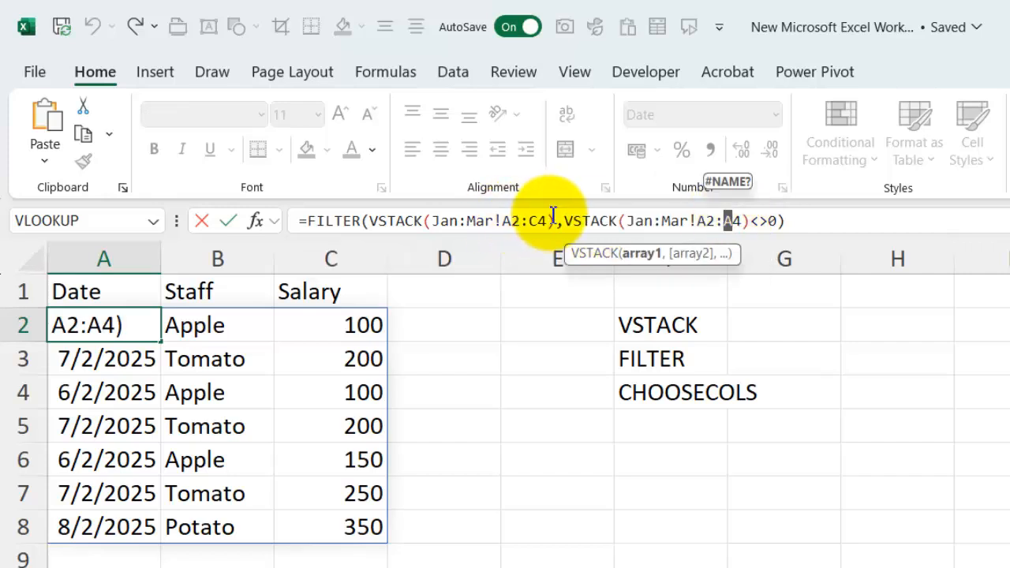
type("C")
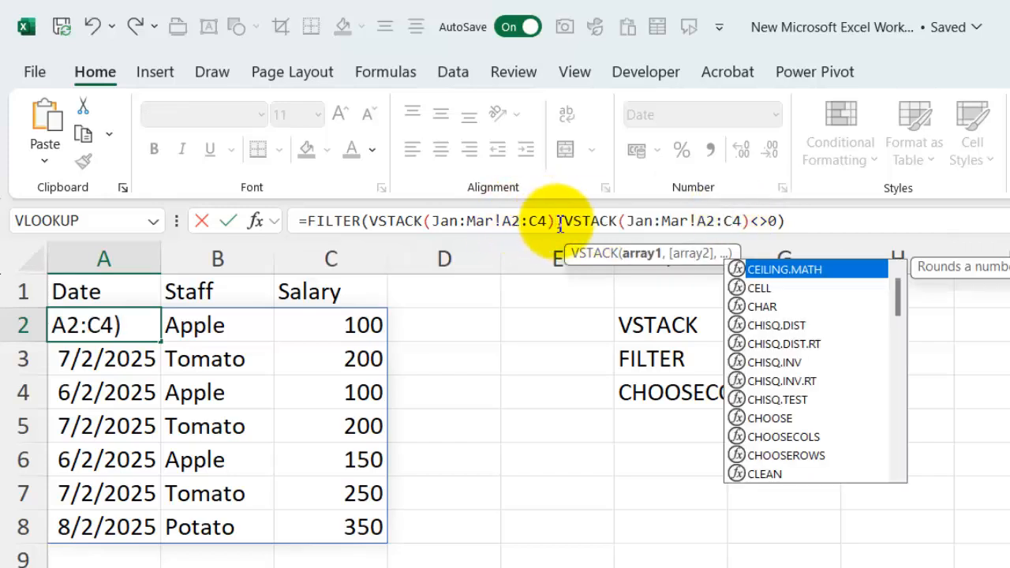
left_click(563, 220)
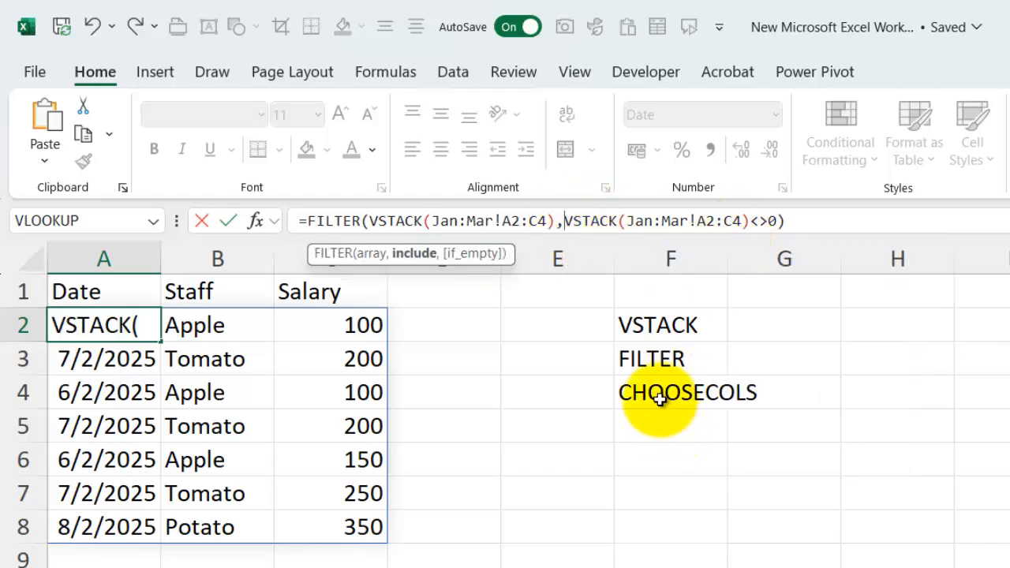
type("CHOOSE")
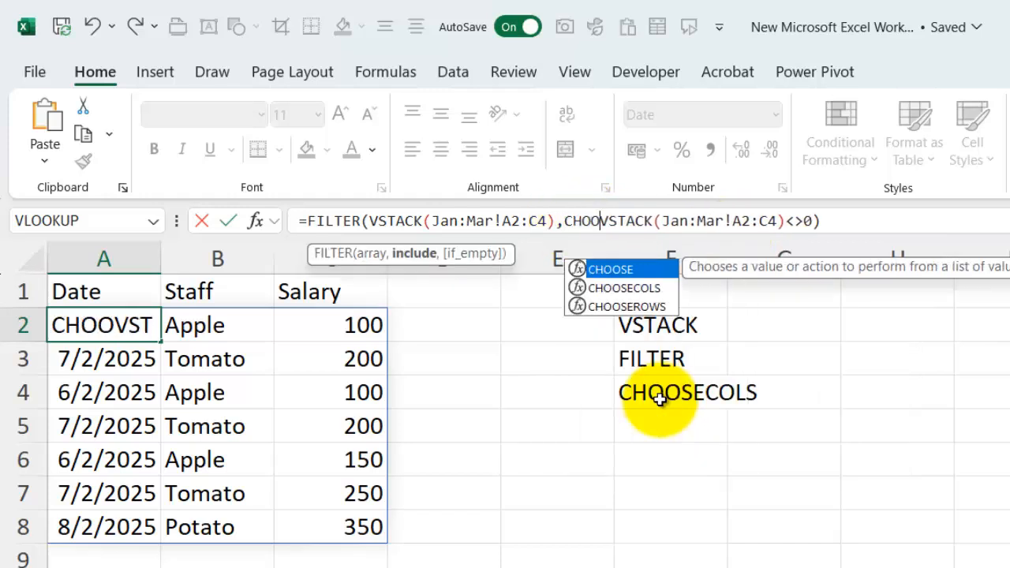
type("COLS(")
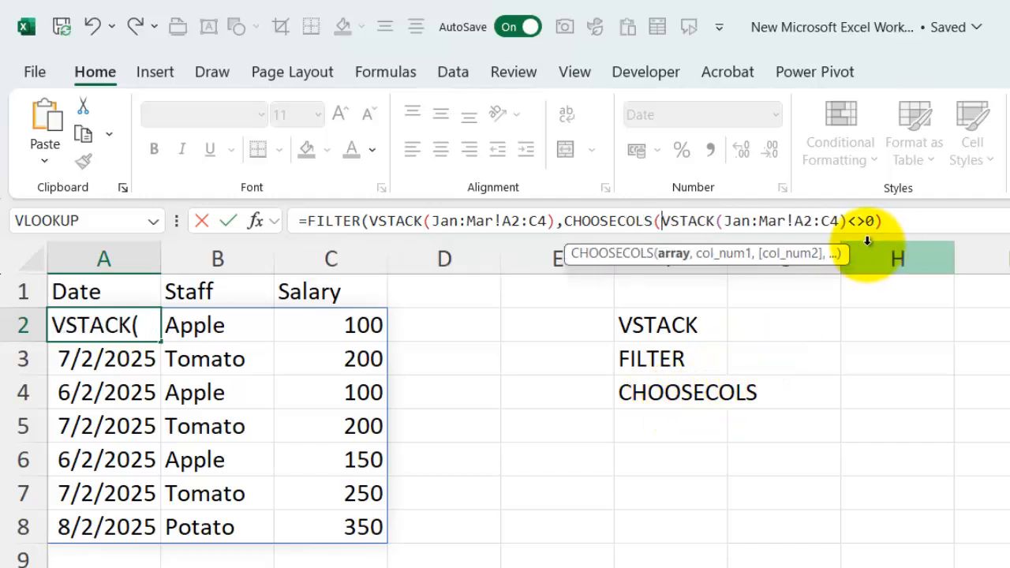
left_click(847, 221)
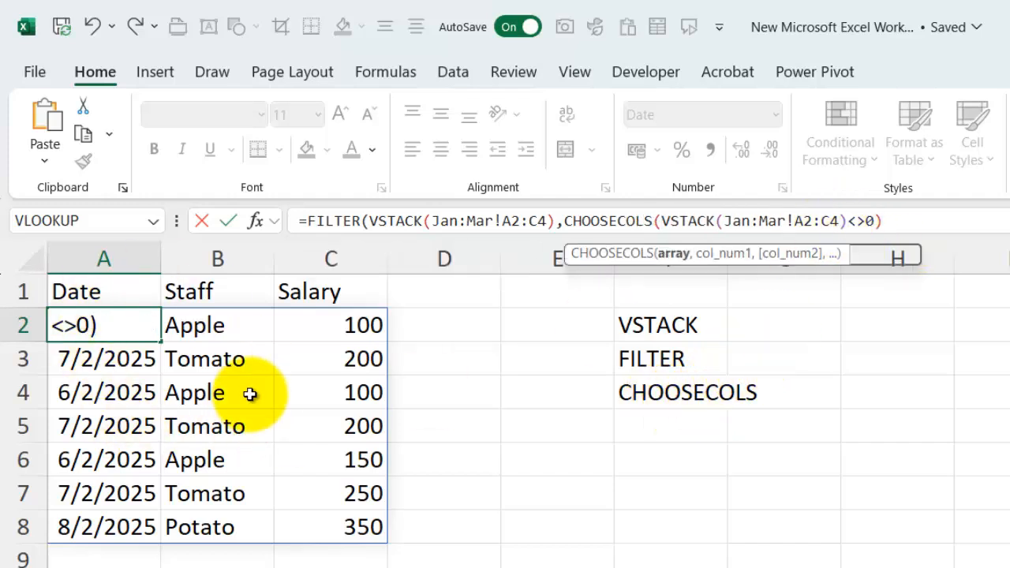
type(",1)")
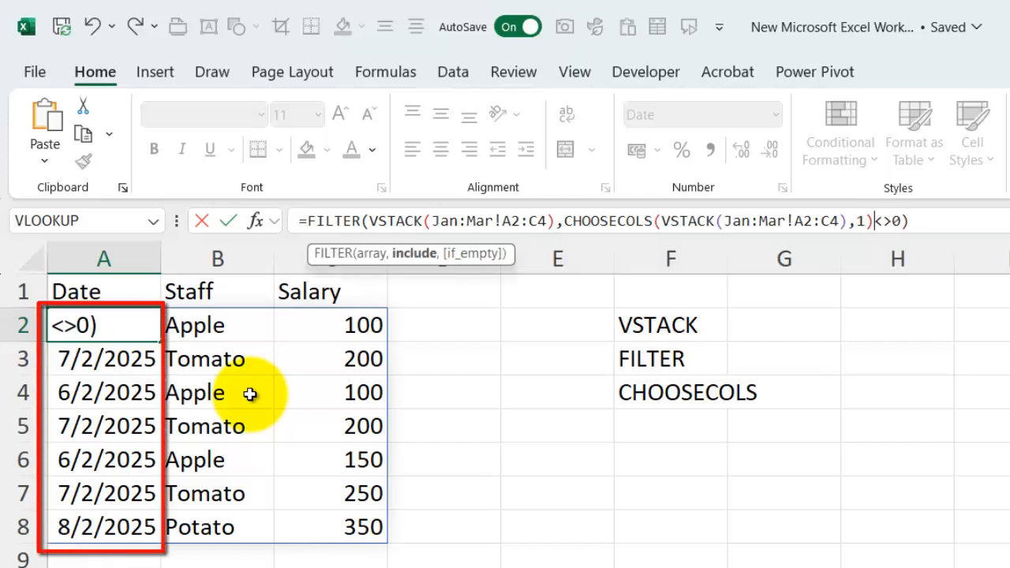
key("Return")
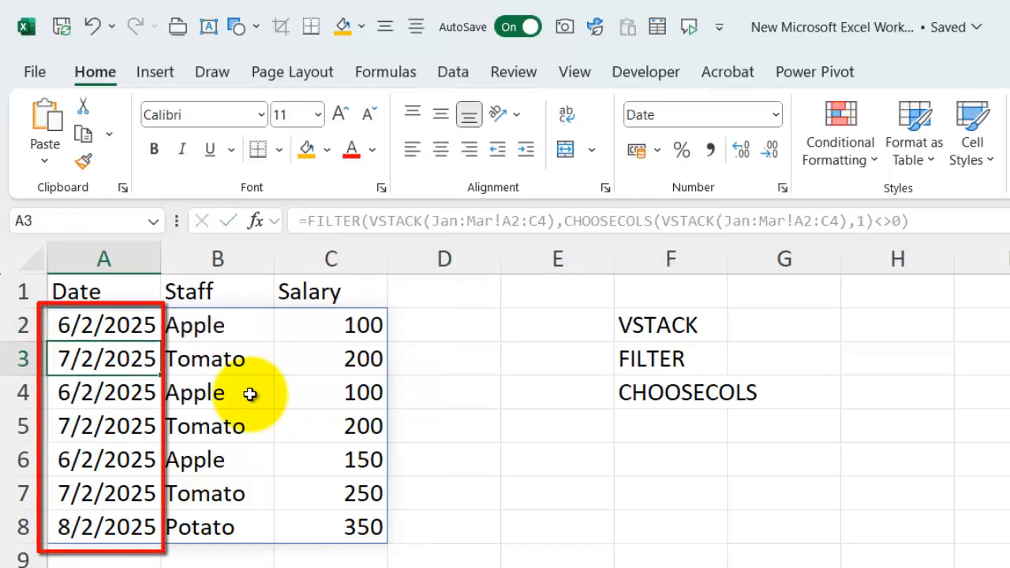
Open a LET function around the FILTER formula in A2 and copy its VSTACK(Jan:Mar!A2:C4) expression
left_click(118, 328)
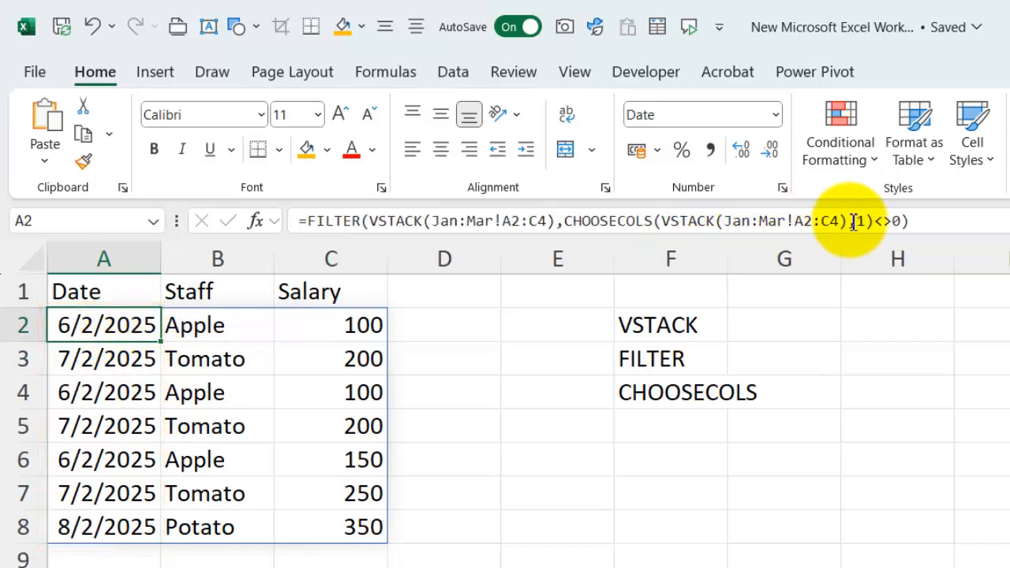
left_click_drag(852, 221, 666, 225)
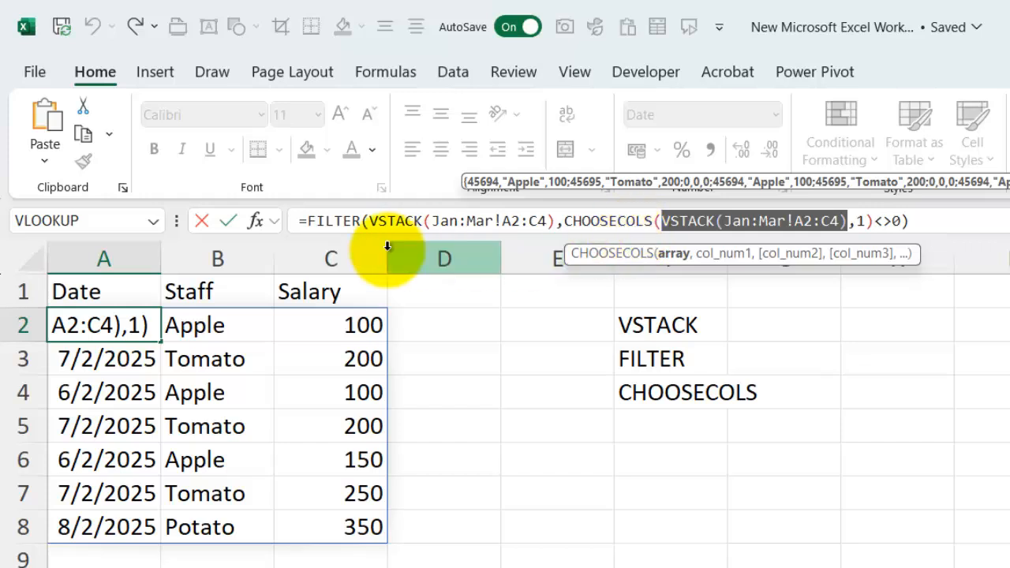
left_click(306, 221)
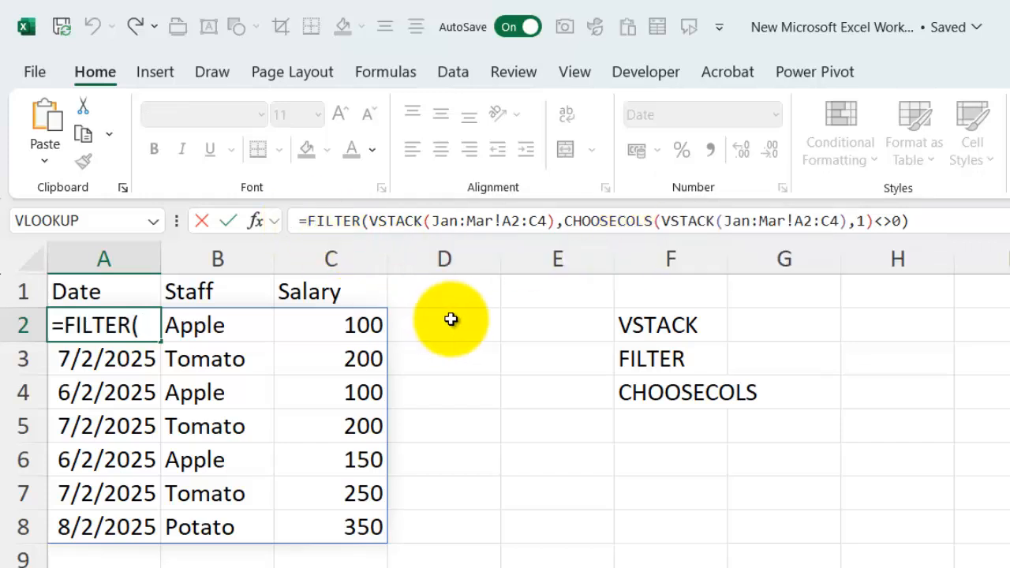
type("LET(")
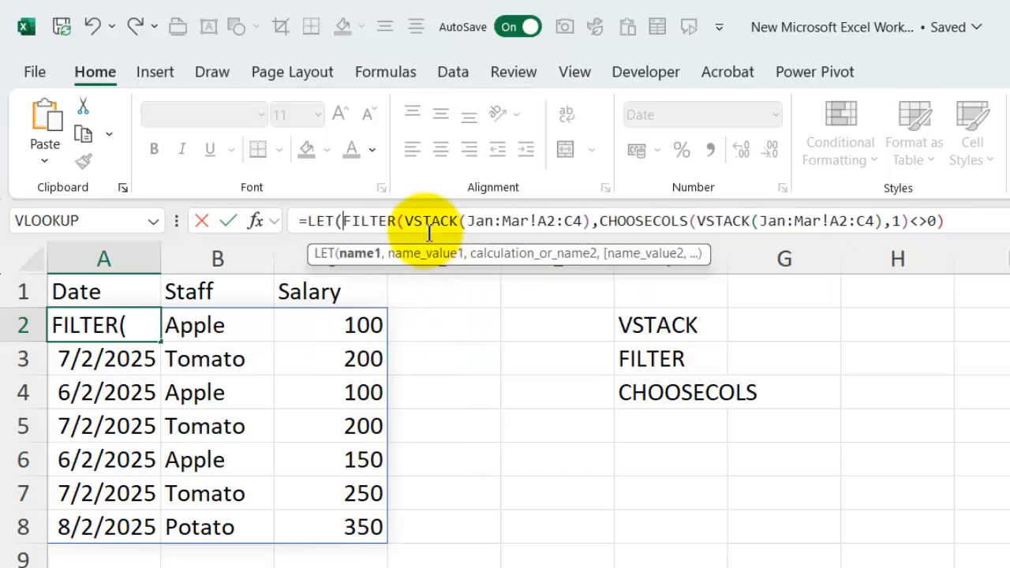
left_click_drag(405, 221, 590, 221)
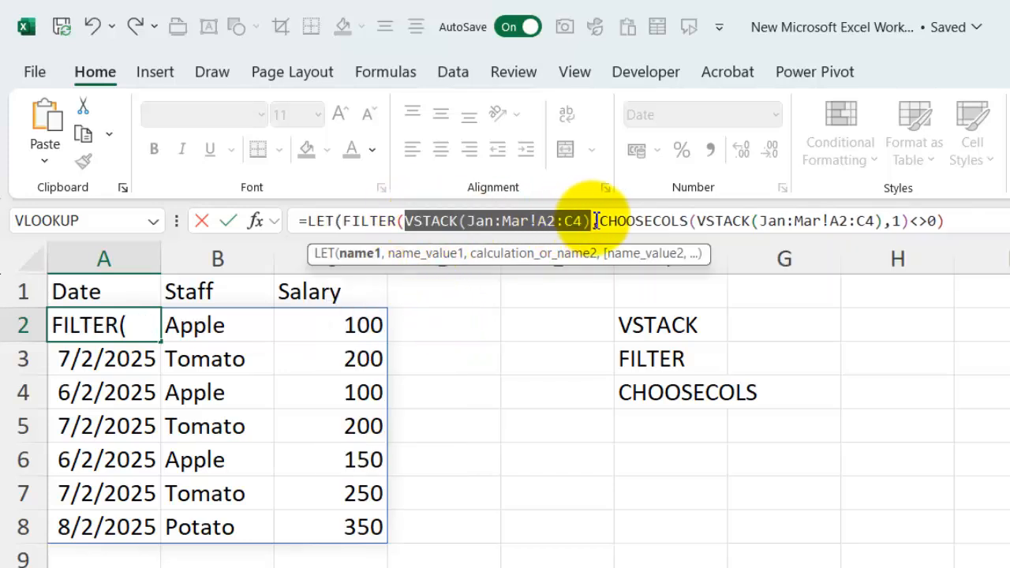
left_click(348, 221)
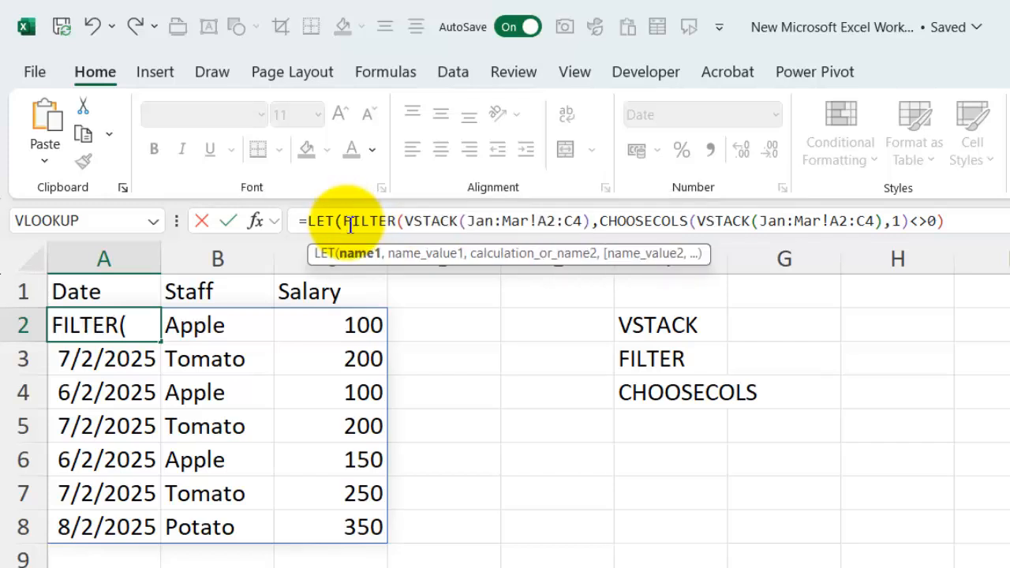
key("Return")
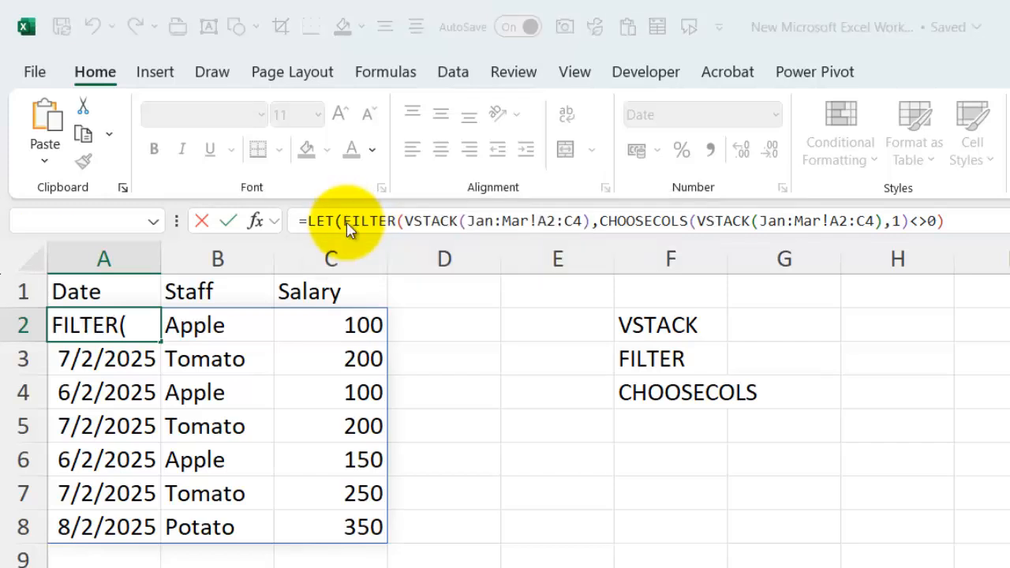
left_click(978, 506)
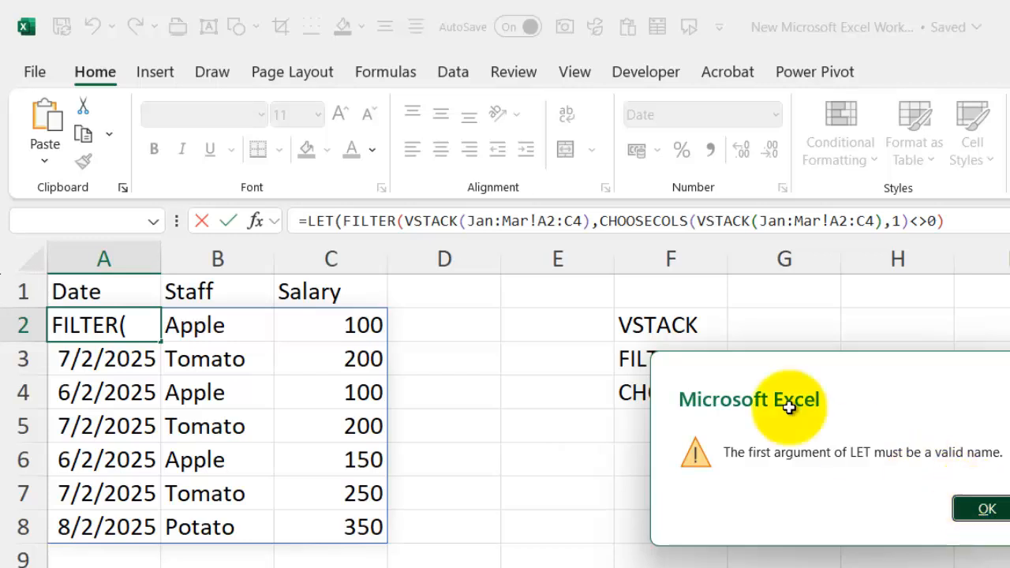
left_click(351, 223)
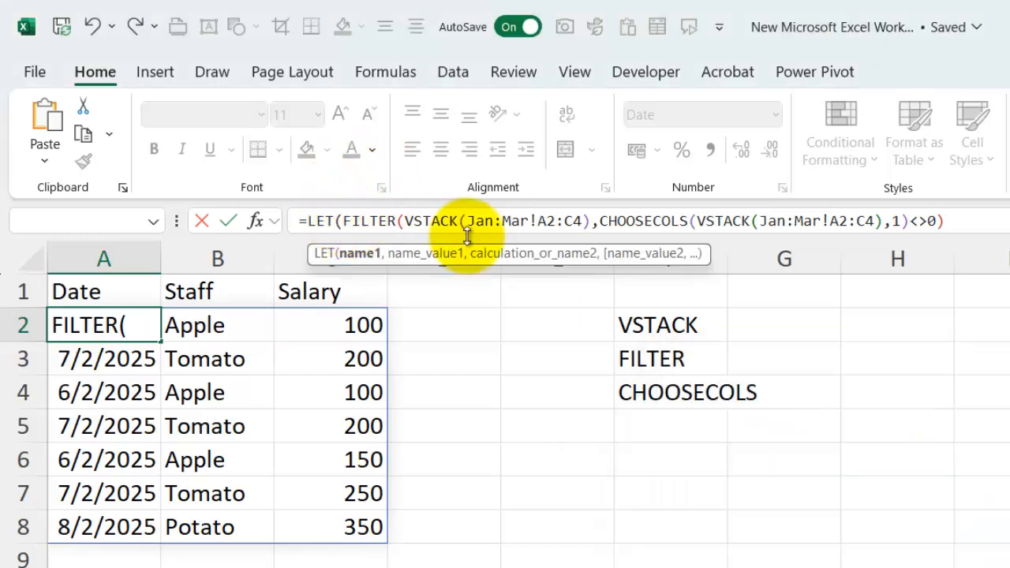
key("Return")
key("Return")
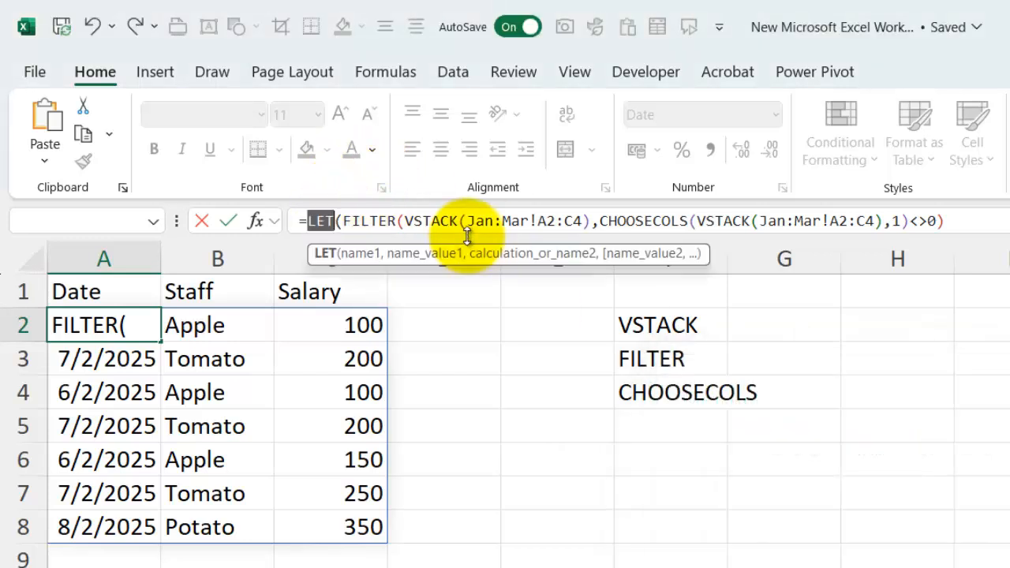
Close the LET function in A2 and define the name wholeYearData as VSTACK(Jan:Mar!A2:C4) before the FILTER calculation
left_click(347, 221)
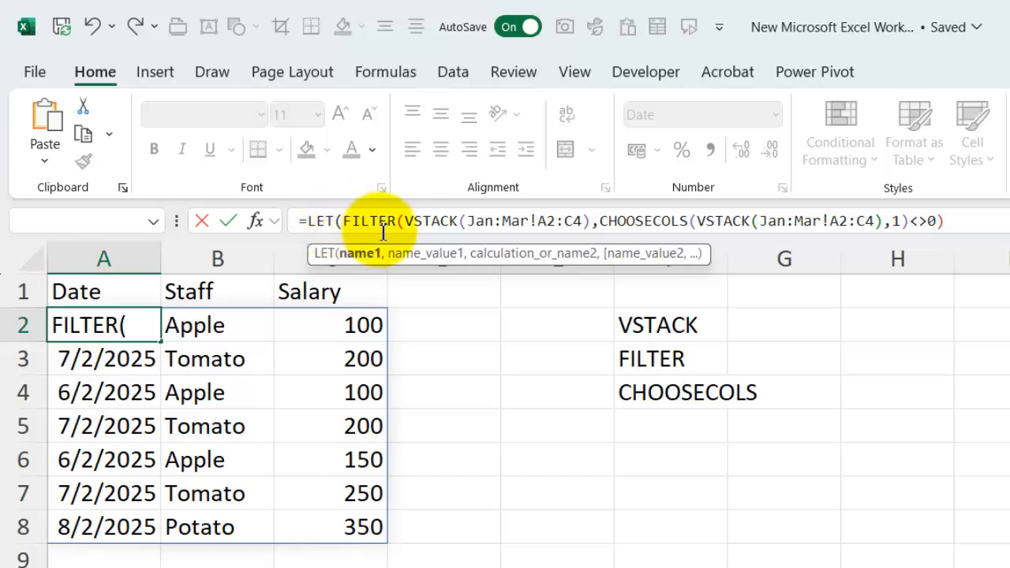
left_click(992, 224)
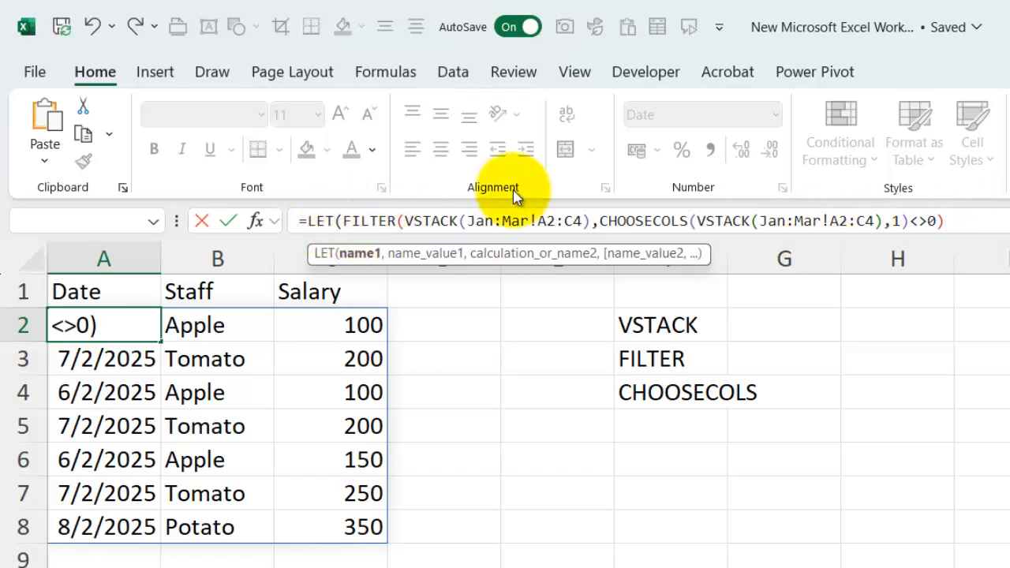
type(")")
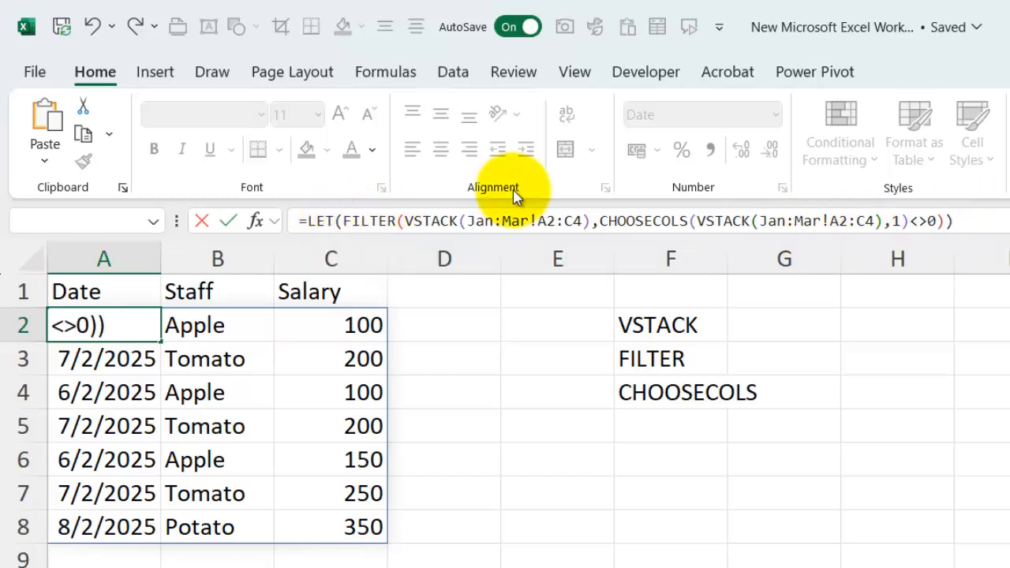
left_click(346, 221)
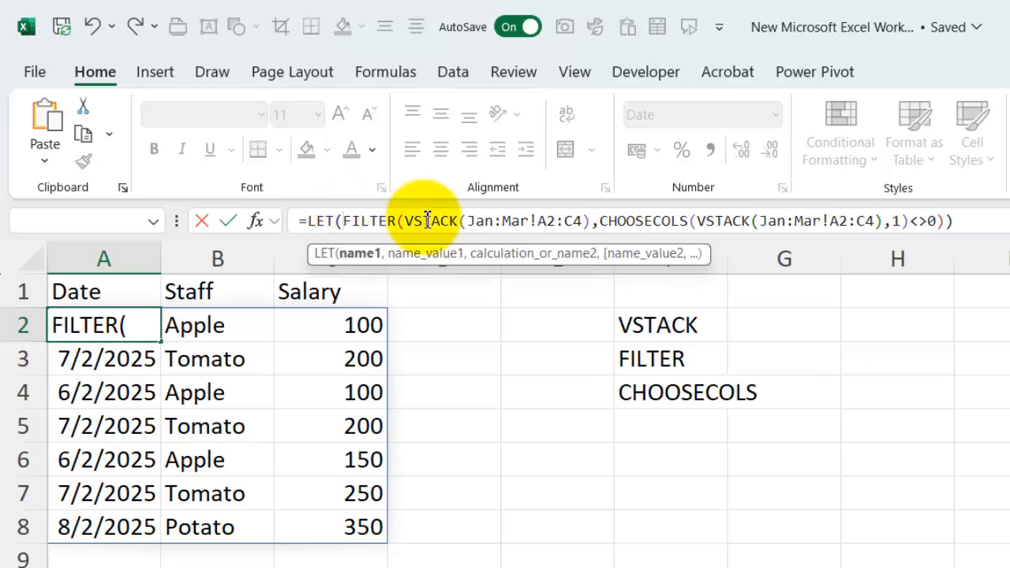
type("wholeYear,")
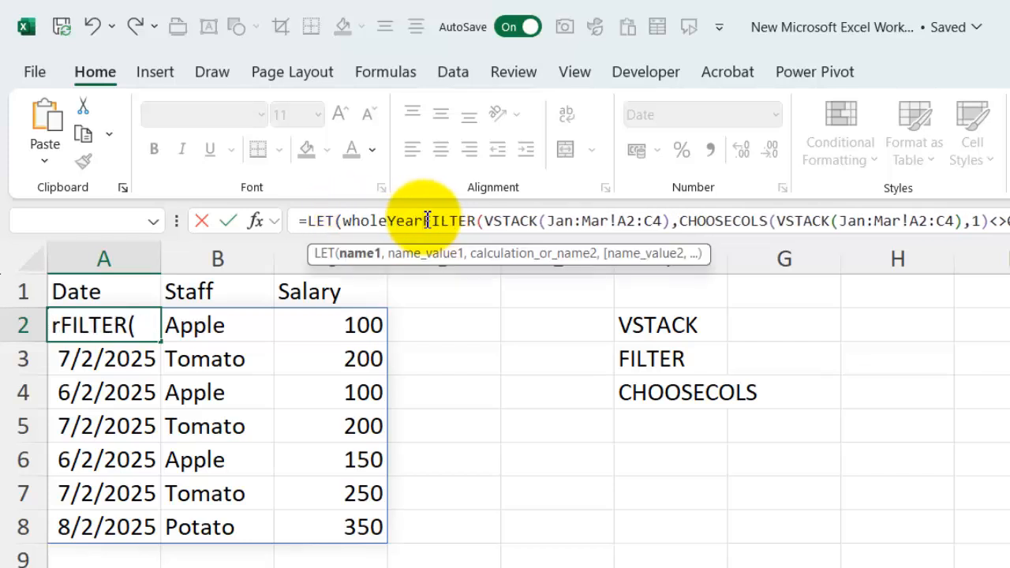
type("ata,")
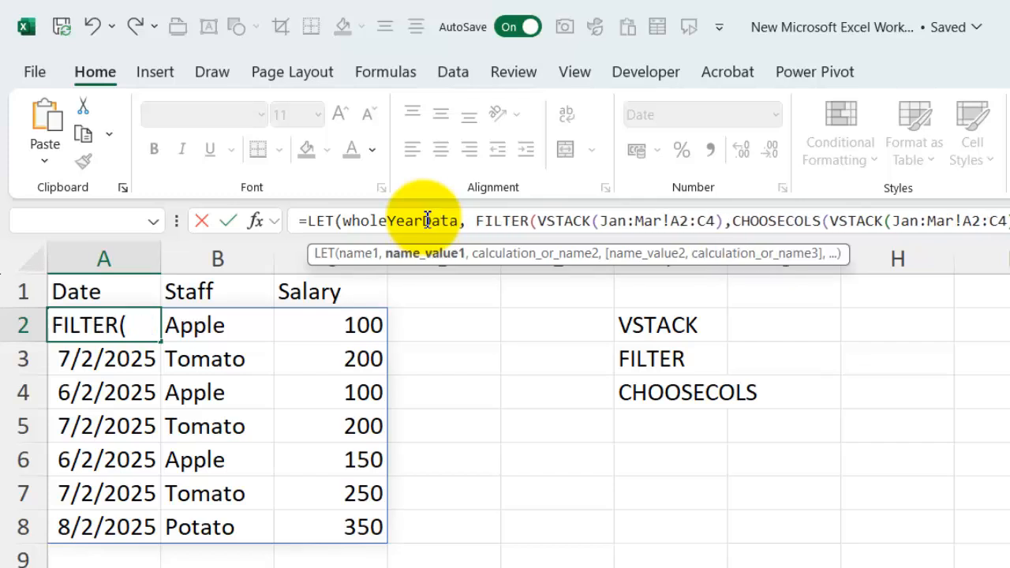
type("VSTACK(Jan:Mar!A2:C4),")
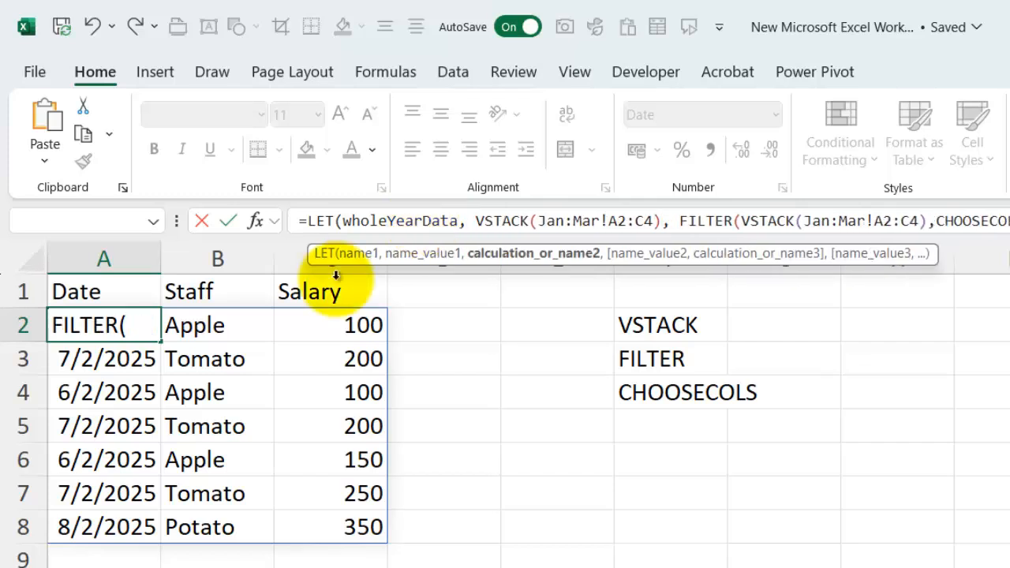
Replace both VSTACK expressions inside A2's FILTER with wholeYearData, giving FILTER(wholeYearData,CHOOSECOLS(wholeYearData,1)<>0), and commit the formula
double_click(389, 221)
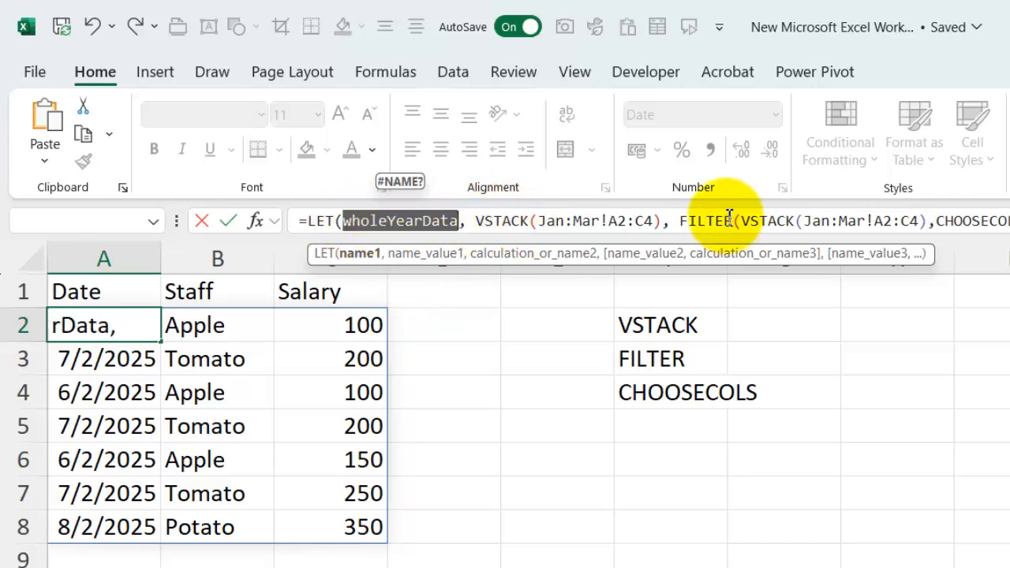
left_click_drag(660, 221, 476, 221)
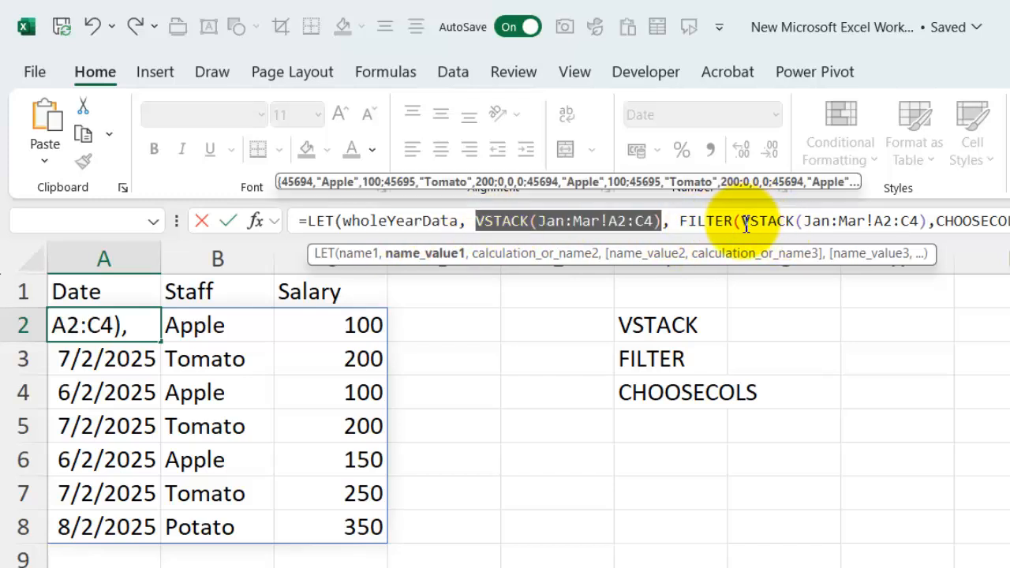
left_click(753, 224)
left_click_drag(742, 222, 929, 221)
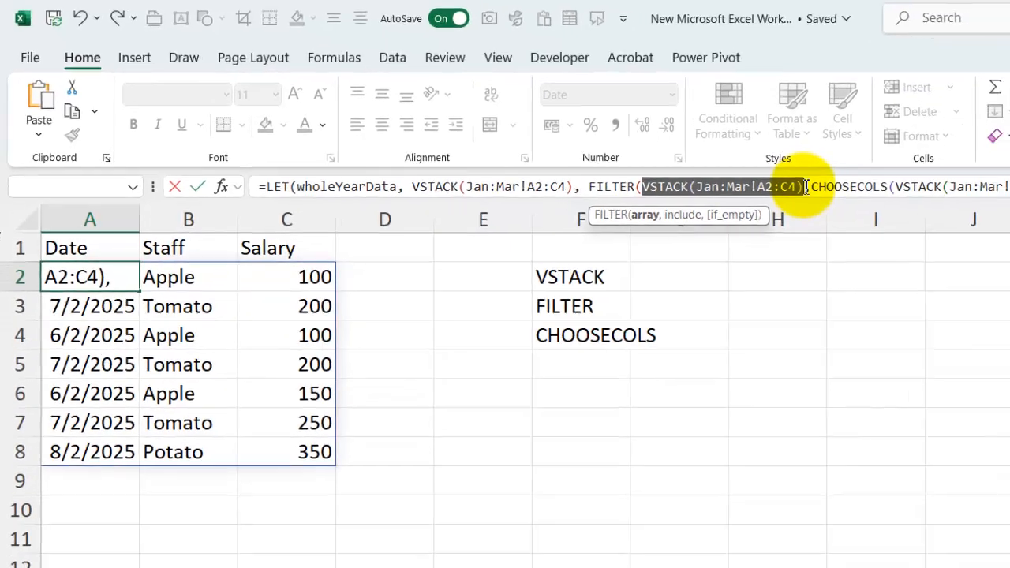
type("wholeYearData")
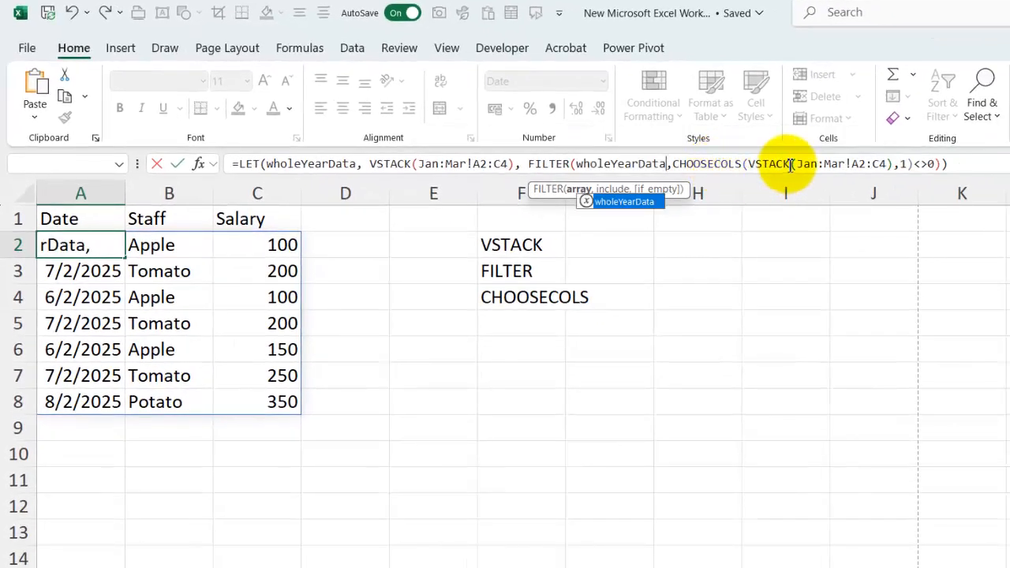
left_click_drag(747, 164, 902, 164)
type("wholeYearData")
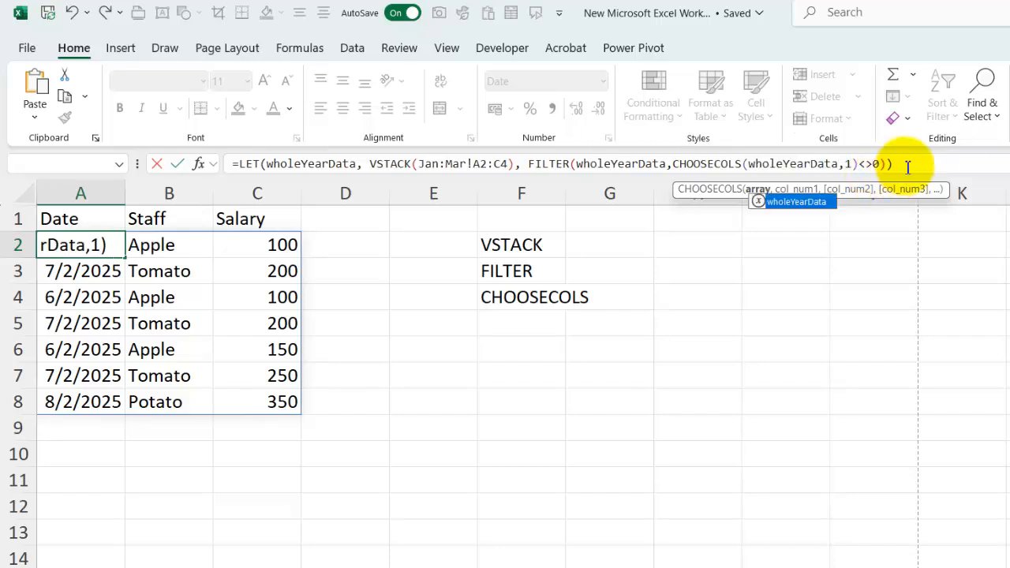
left_click(908, 164)
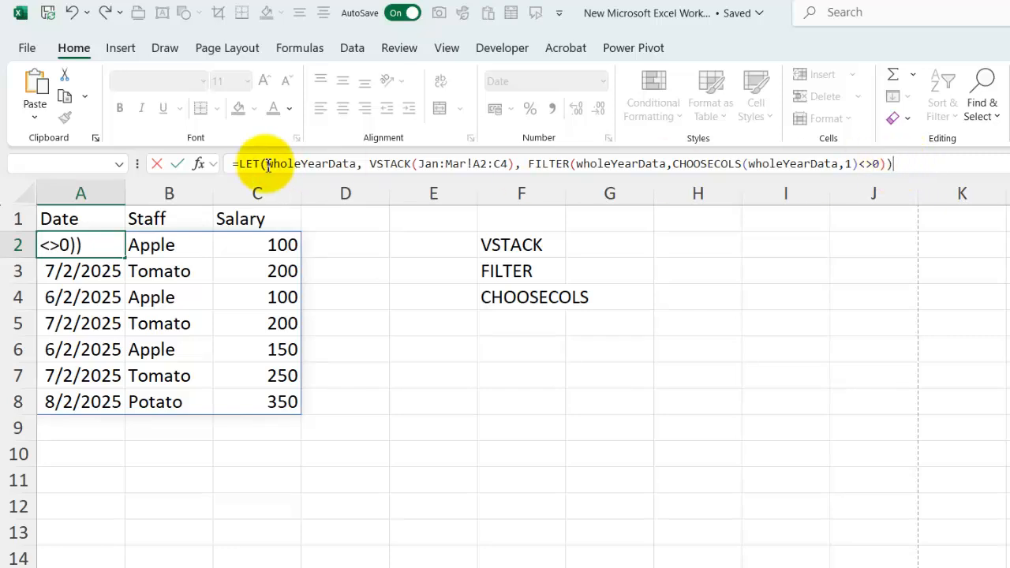
key("Return")
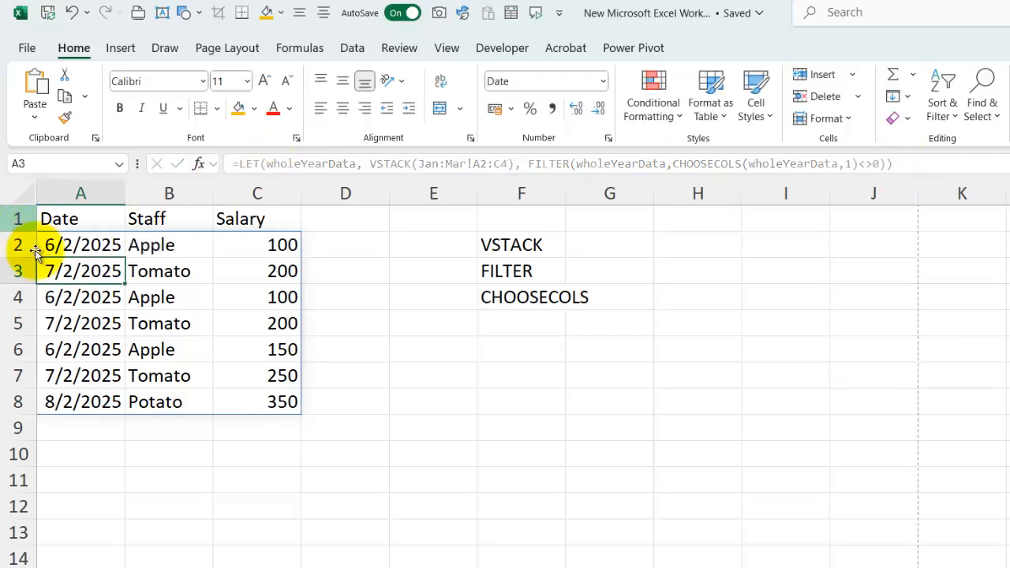
Examine the name, value and calculation arguments of A2's LET formula in the normal and expanded formula views, leaving it unedited
left_click(63, 245)
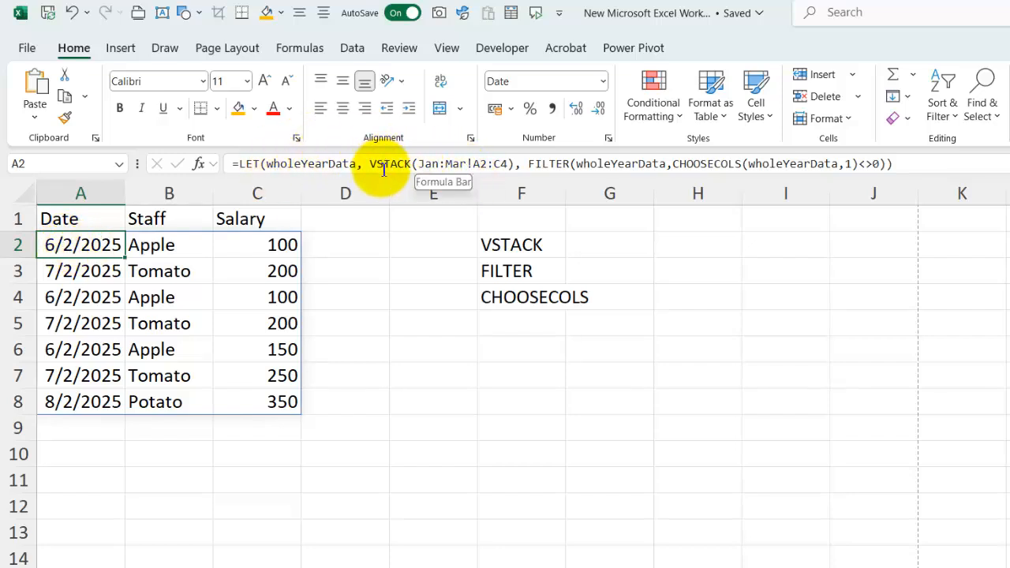
left_click(528, 163)
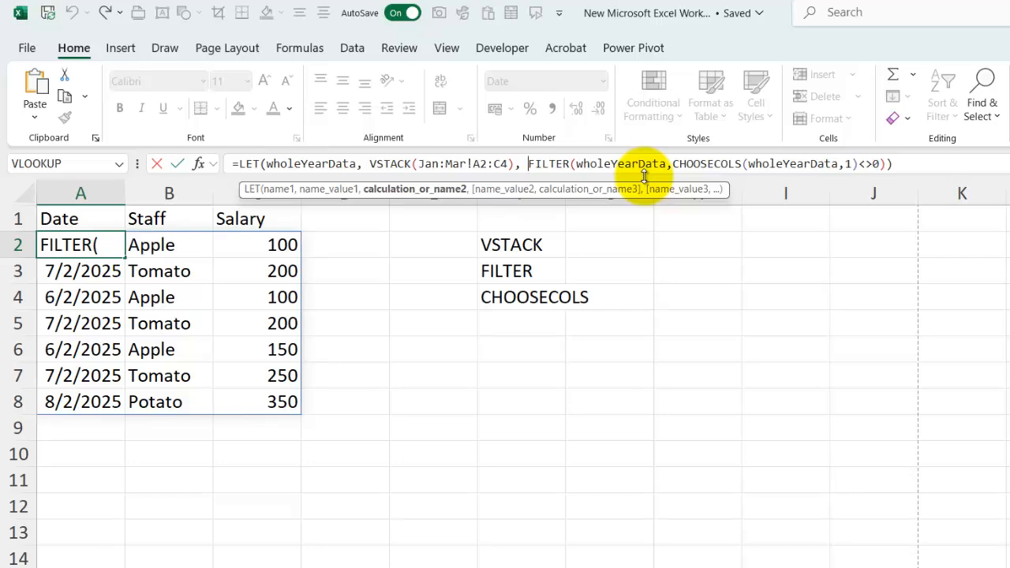
key("Escape")
key("Up")
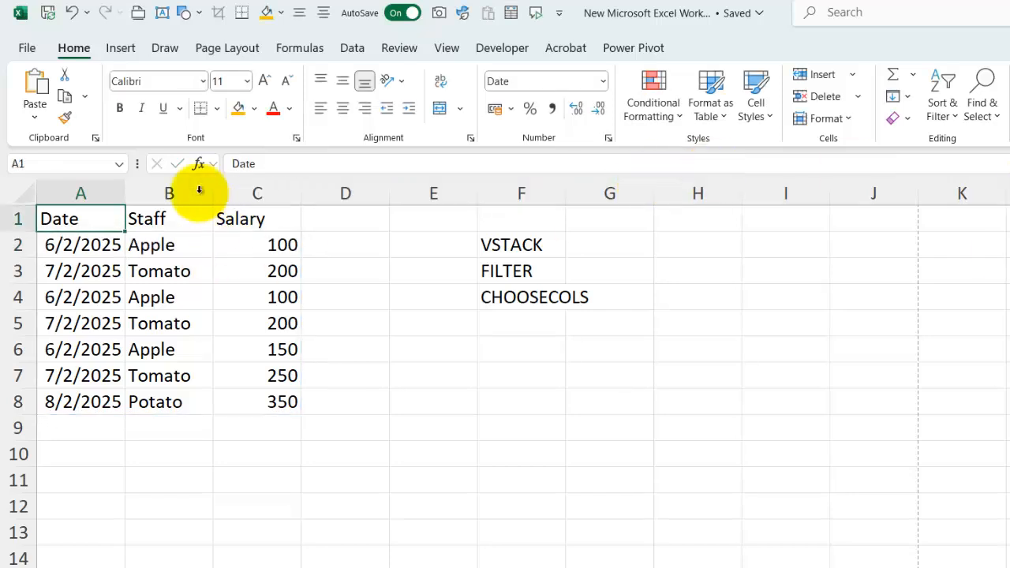
left_click(81, 246)
key("ctrl+shift+u")
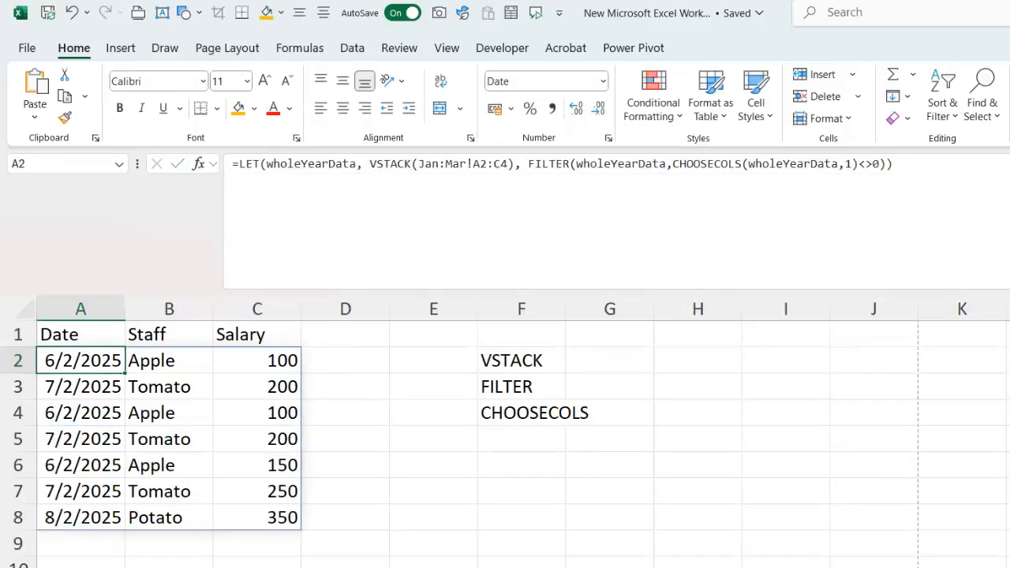
left_click(527, 166)
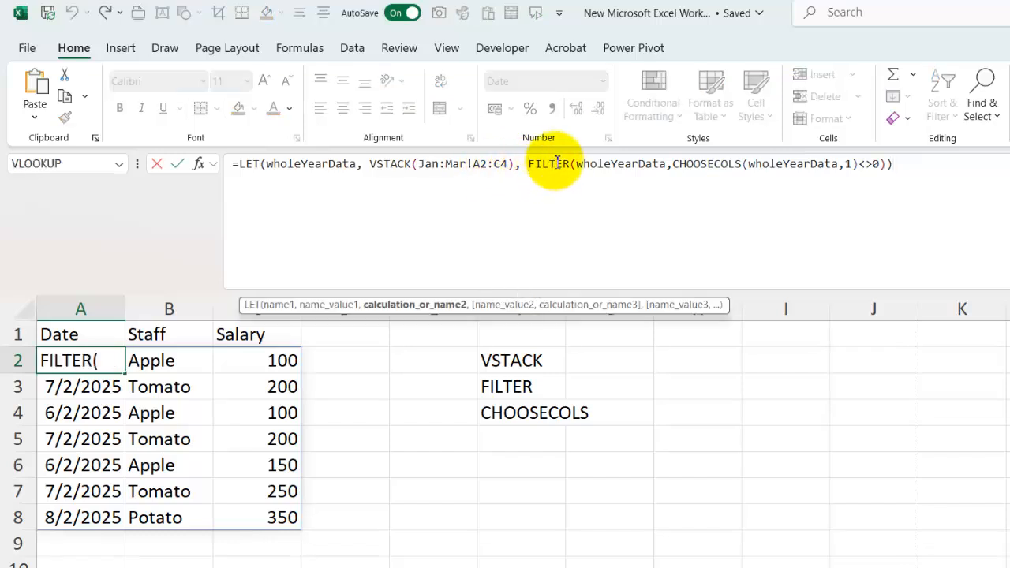
key("Escape")
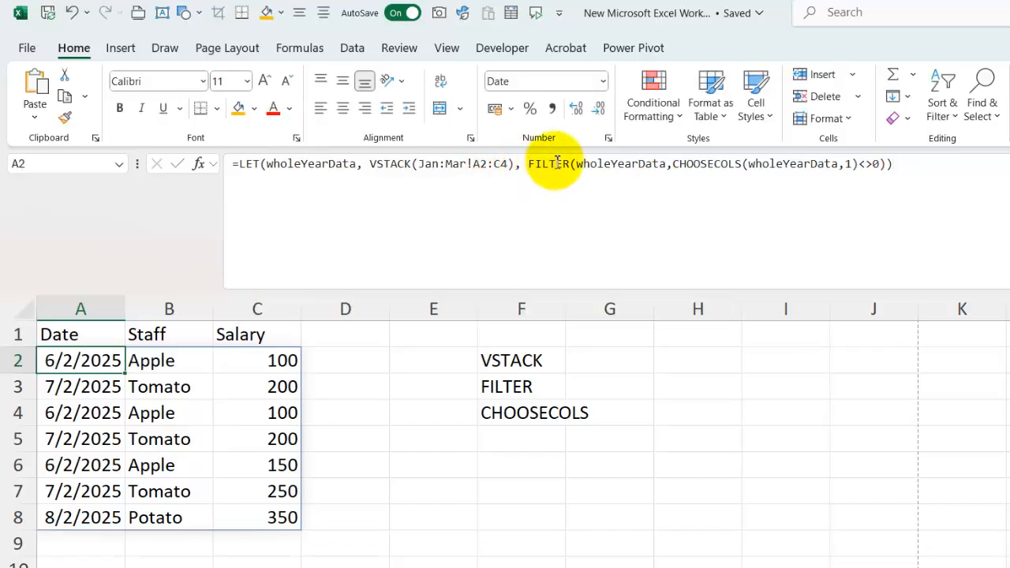
left_click(527, 166)
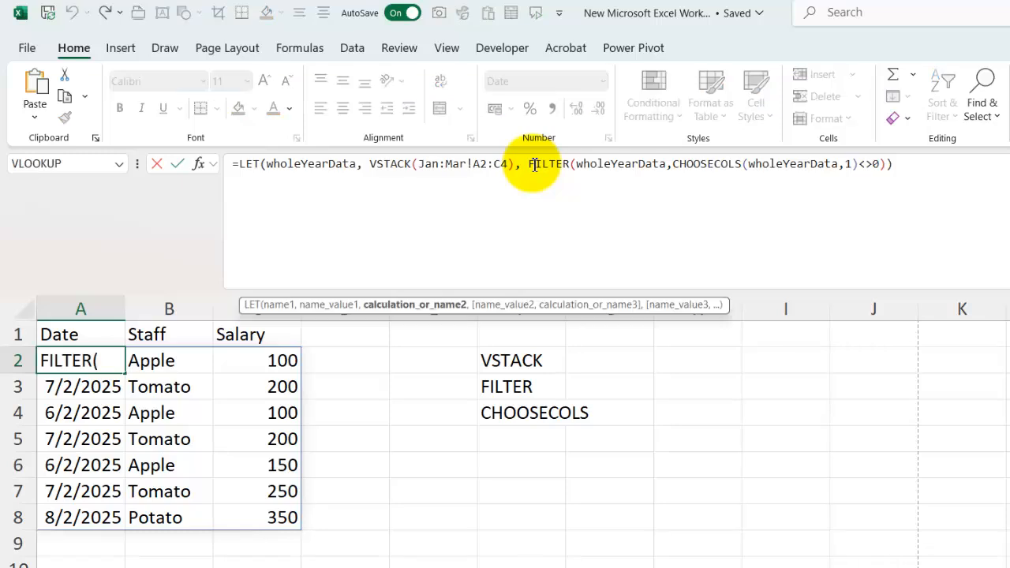
key("Escape")
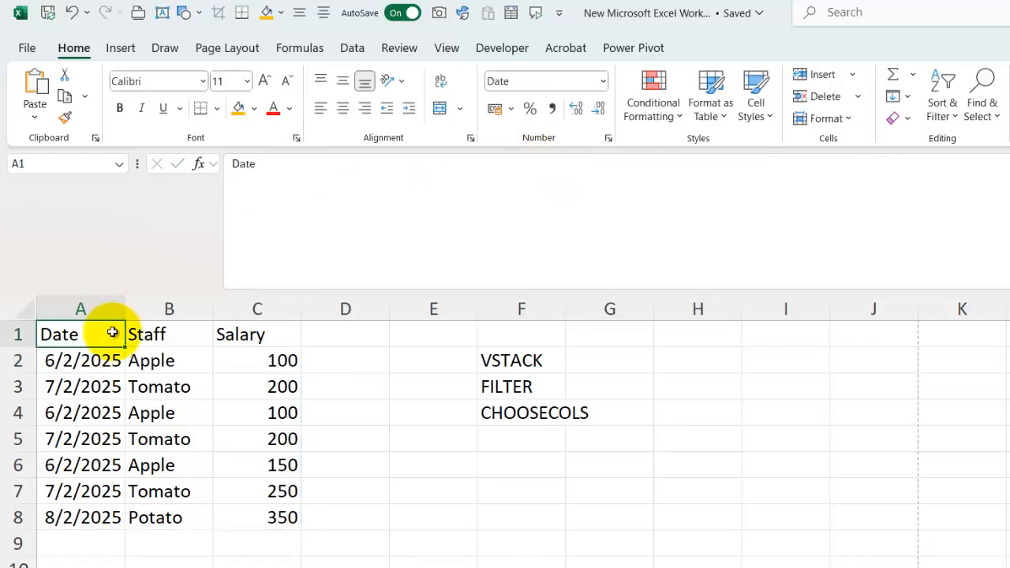
left_click(101, 360)
key("ctrl+shift+u")
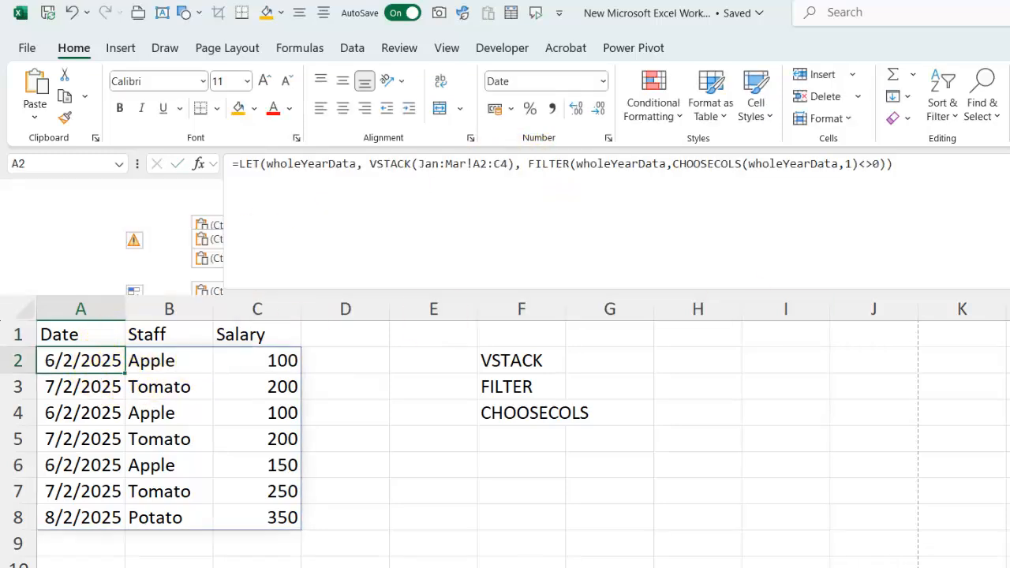
left_click(368, 164)
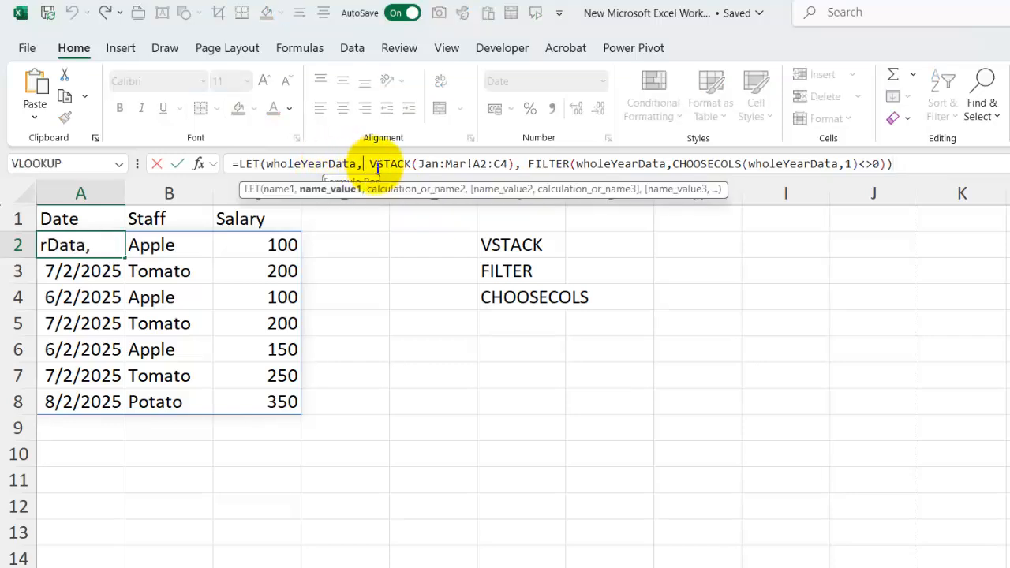
key("Return")
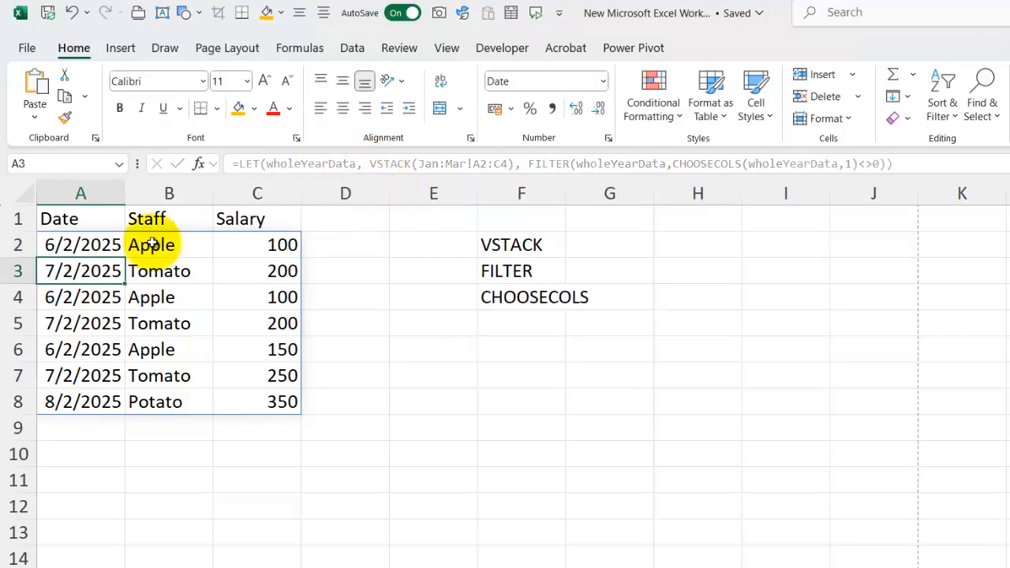
Insert a line break before VSTACK in A2's LET formula, commit it, and expand the formula view to show several lines
left_click(101, 245)
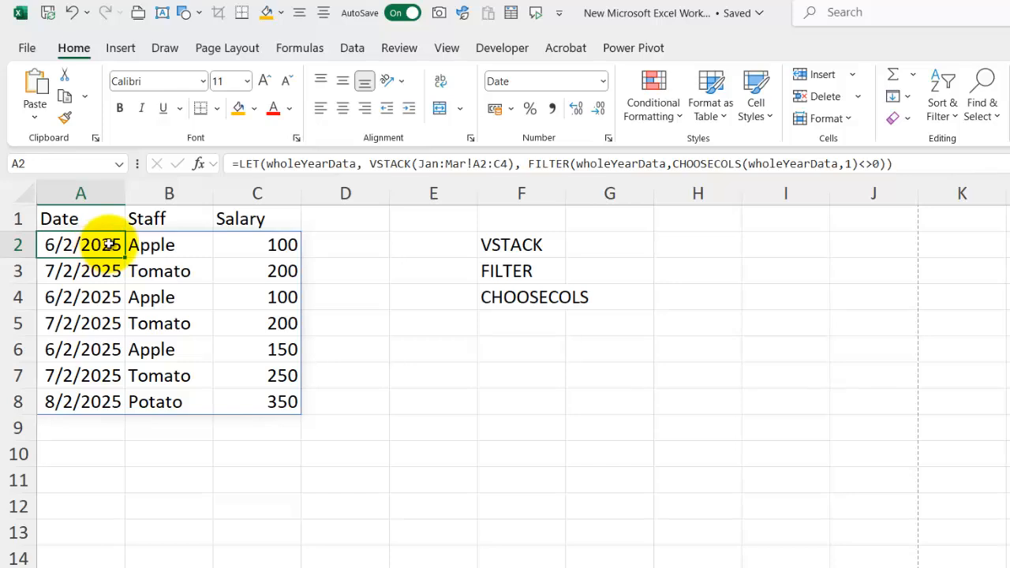
left_click(377, 165)
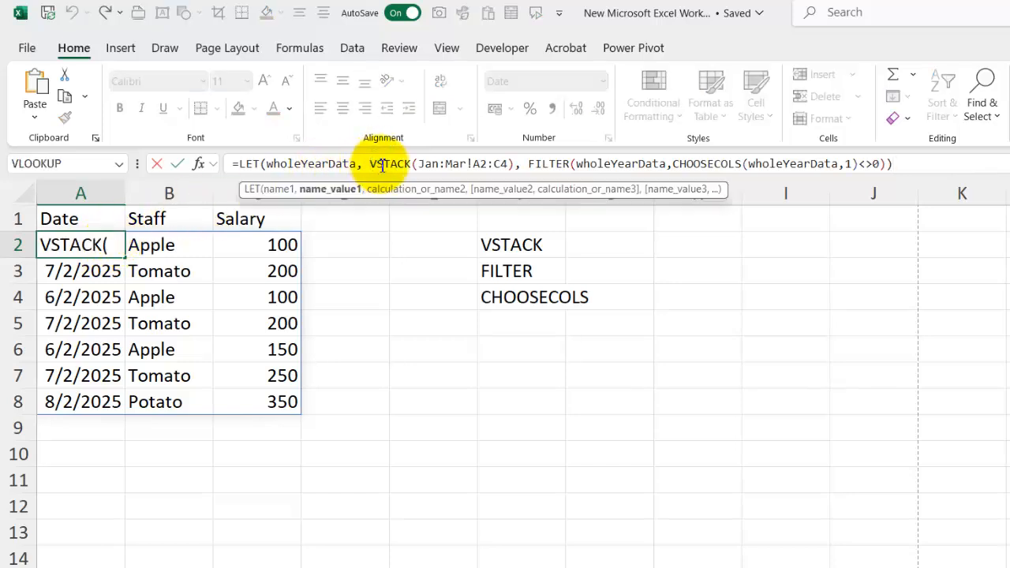
key("alt+Return")
key("Return")
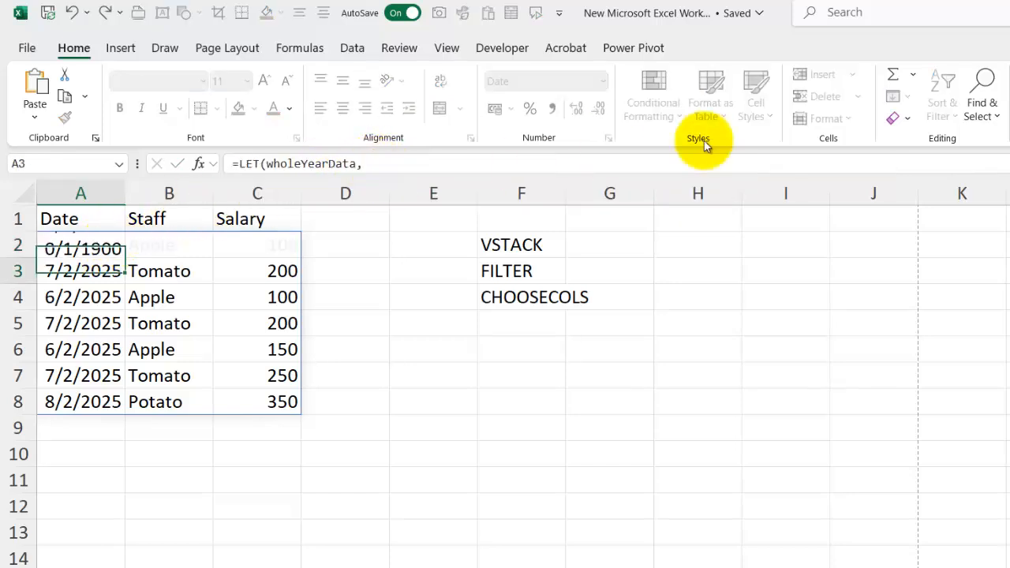
key("ctrl+shift+u")
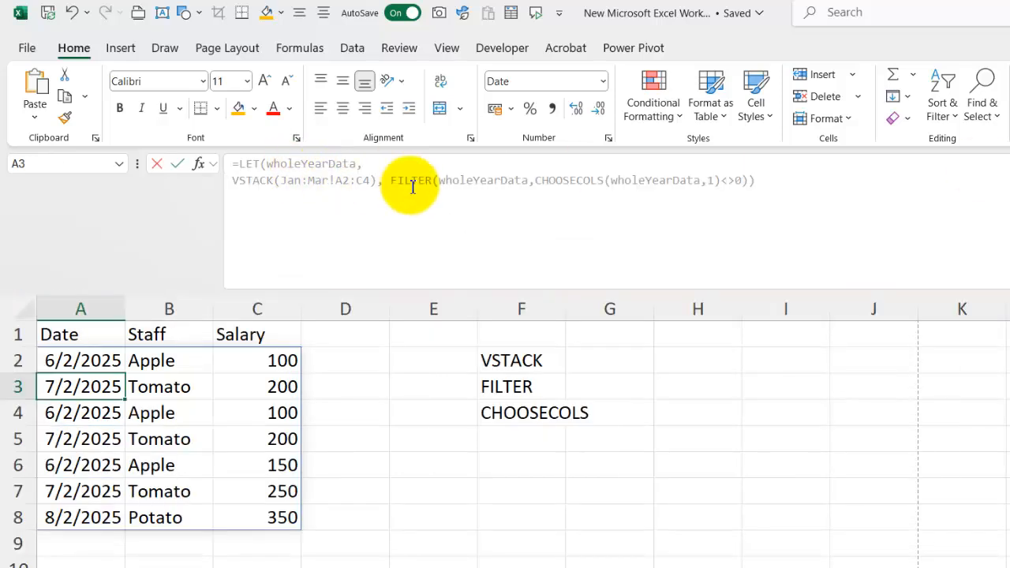
Try starting a new line after LET( in A2's formula and joining wholeYearData and its VSTACK value on that line
left_click(398, 183)
left_click(275, 360)
left_click(89, 360)
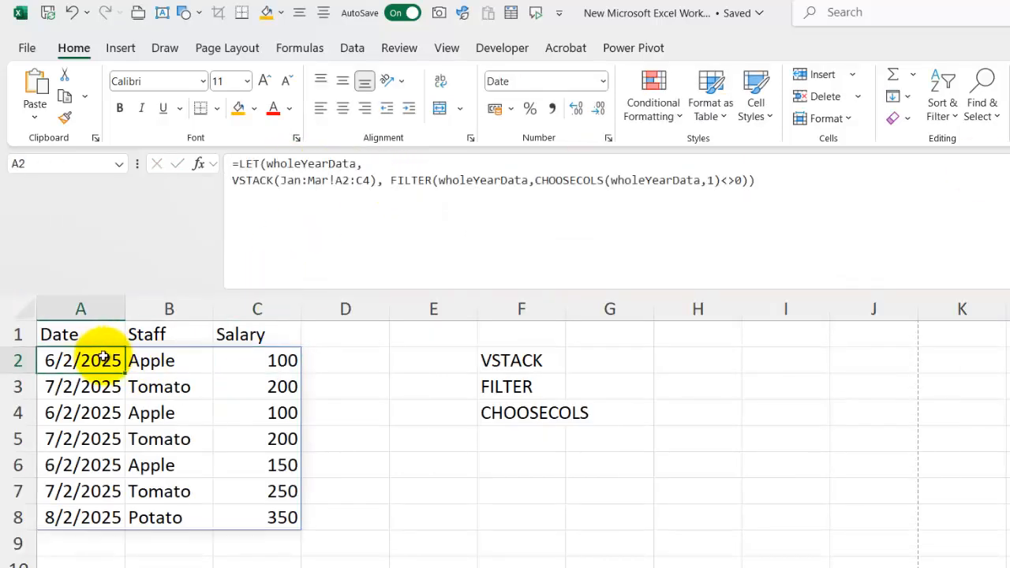
left_click(266, 166)
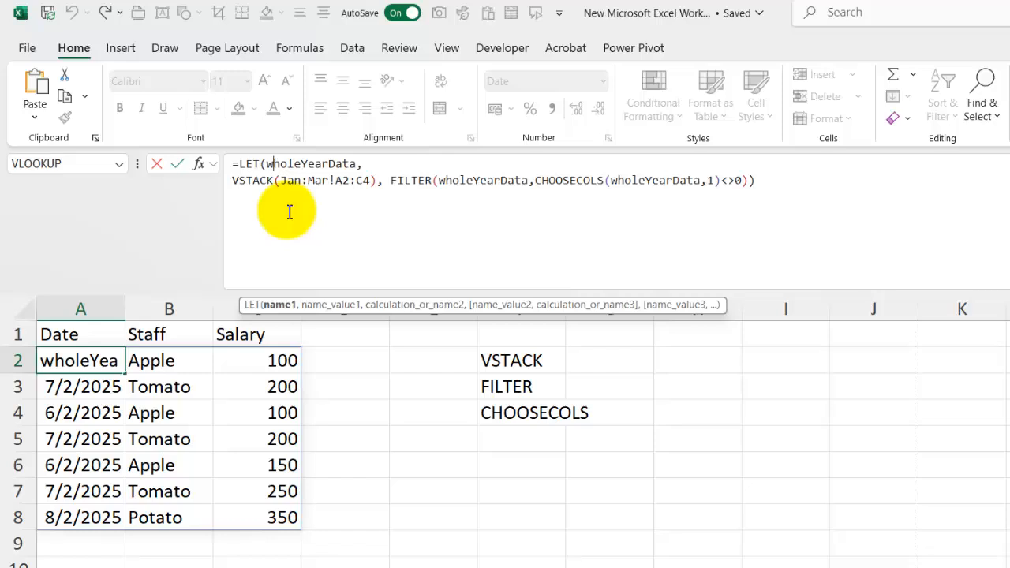
left_click(265, 164)
key("alt+Return")
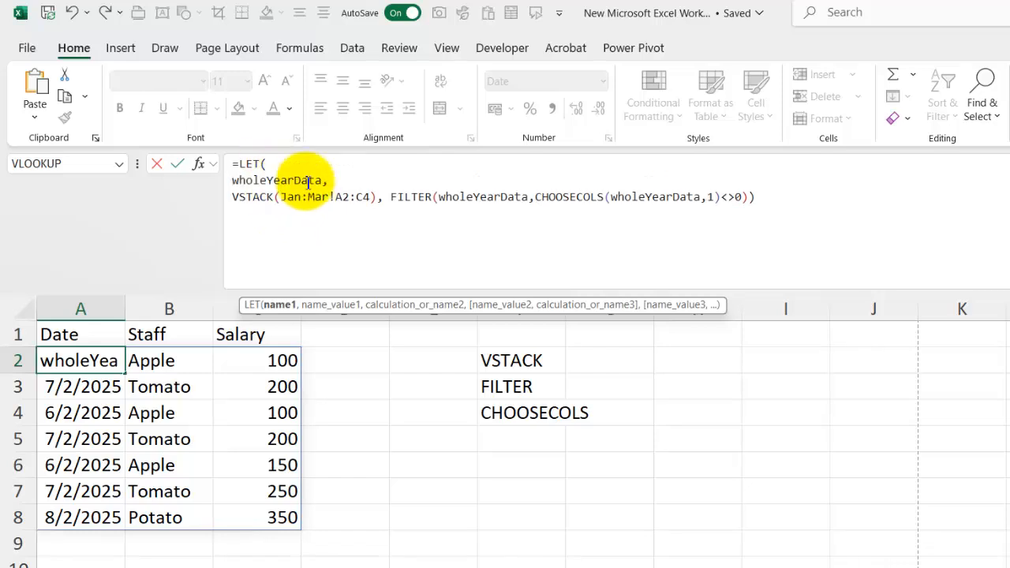
left_click(328, 180)
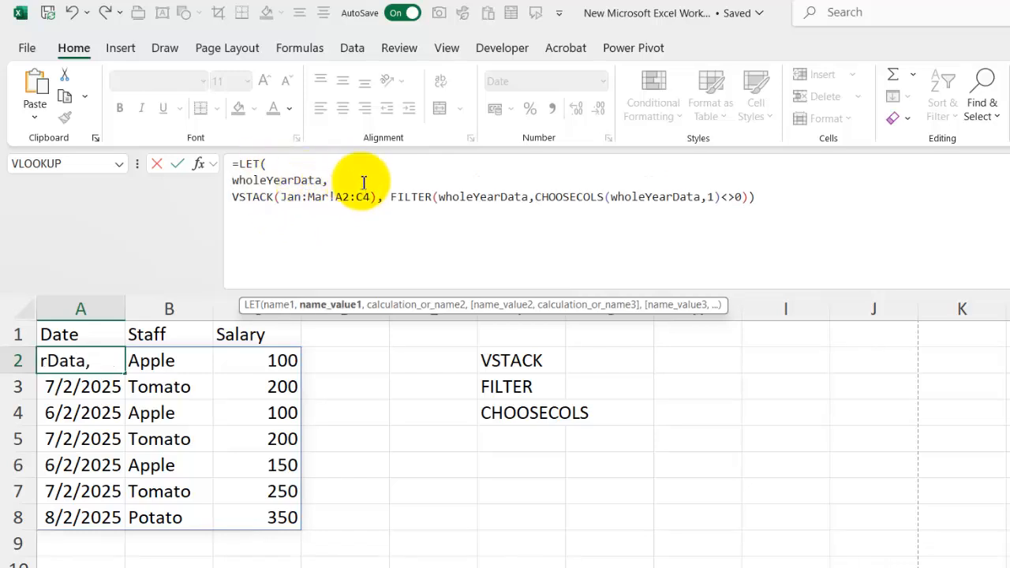
key("Delete")
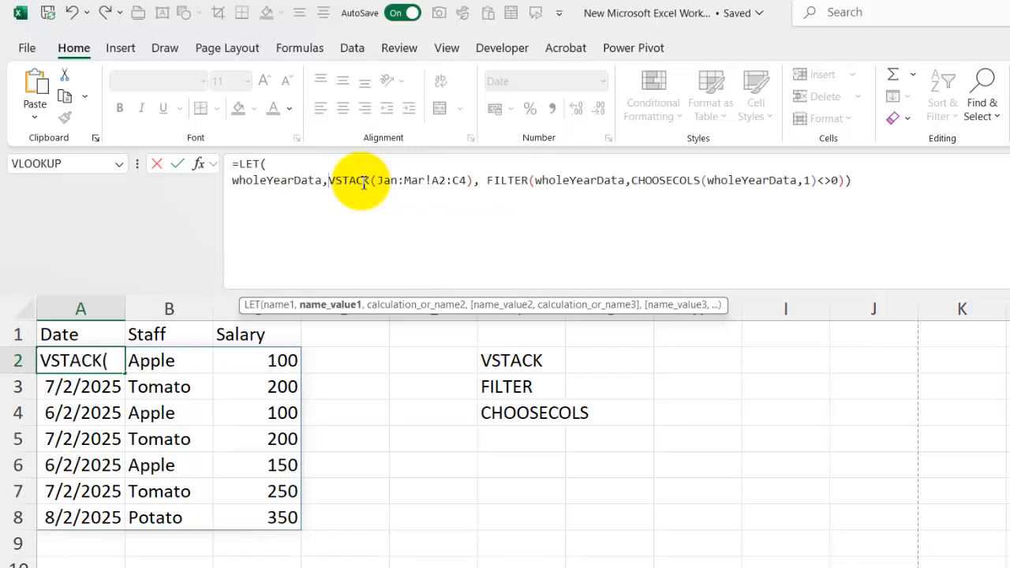
Try moving the FILTER calculation in A2's LET formula onto its own line, review the name-value line, and leave the formula without committing
left_click(509, 181)
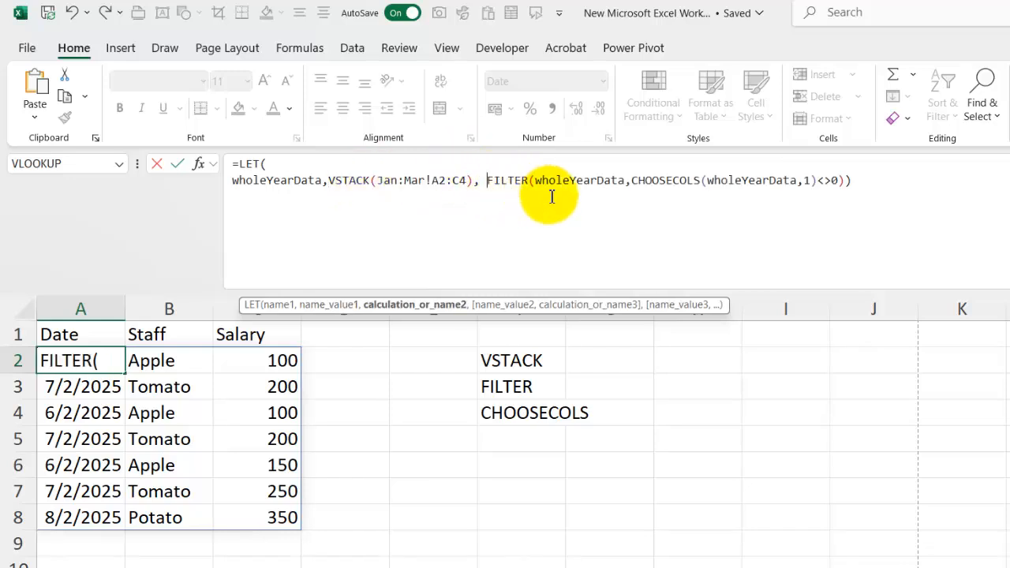
key("alt+Return")
left_click_drag(482, 181, 205, 179)
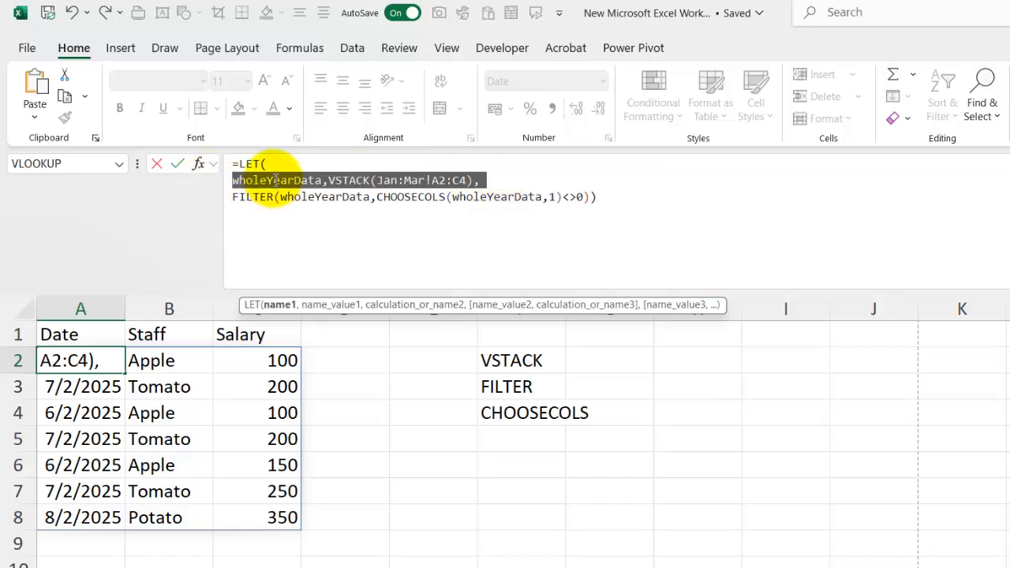
left_click(323, 180)
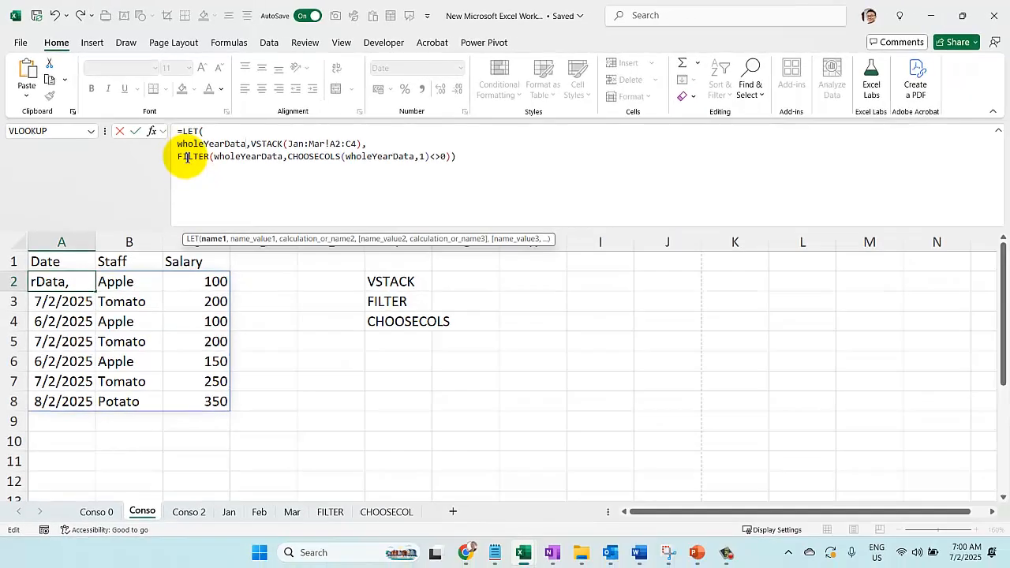
key("Escape")
left_click(442, 385)
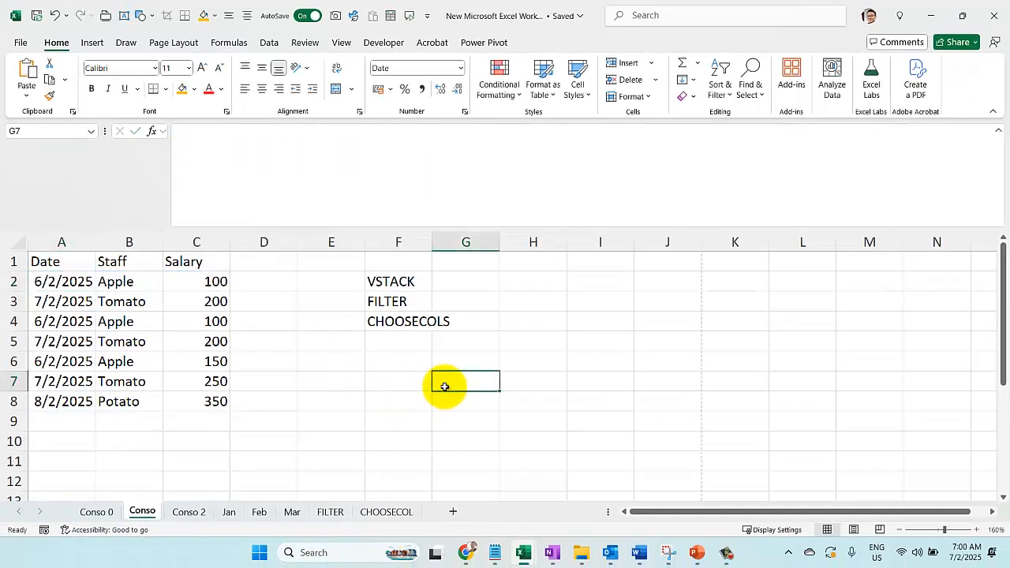
Switch to PowerPoint and review the FILTER and CHOOSECOLS syntax slides in the formulas guide
left_click(697, 552)
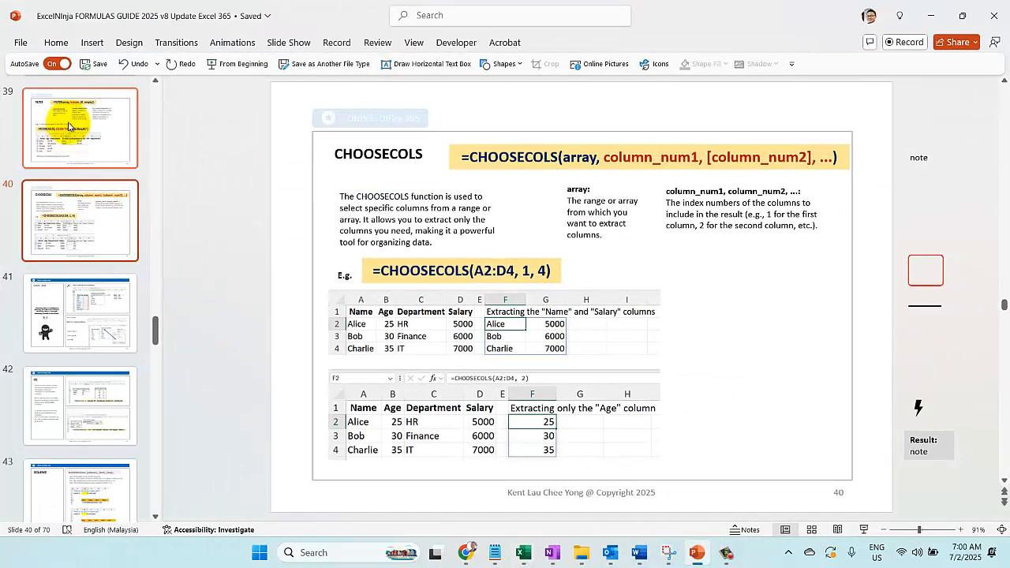
left_click(68, 126)
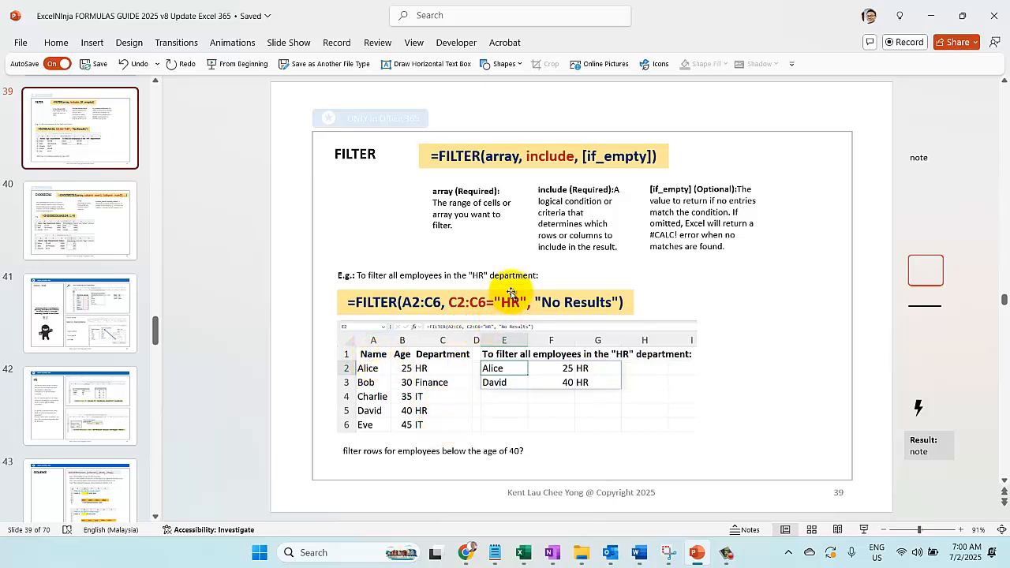
left_click(99, 211)
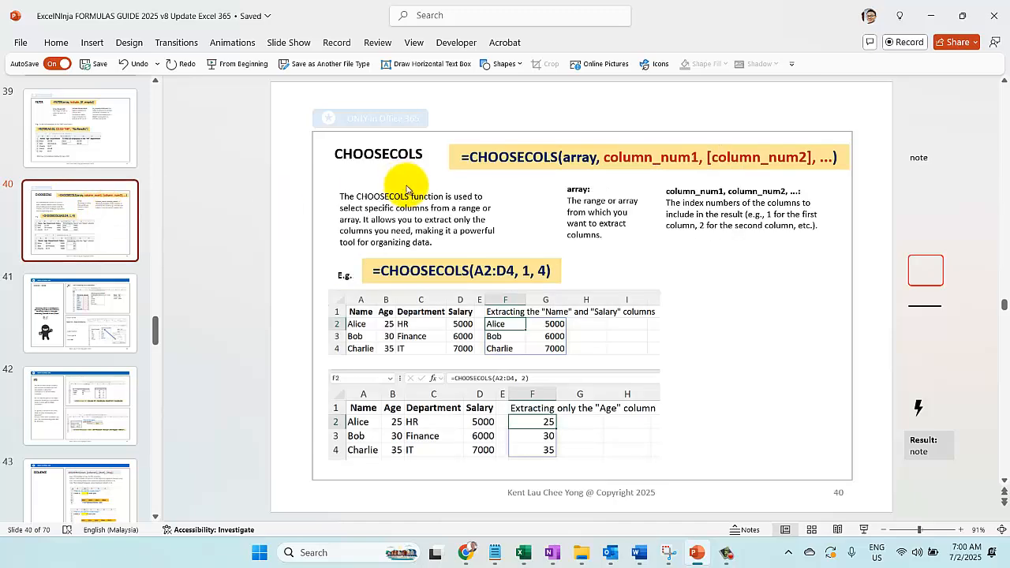
Return to Excel and examine the array and include arguments of the FILTER formula in E2 on the FILTER sheet
mouse_move(528, 558)
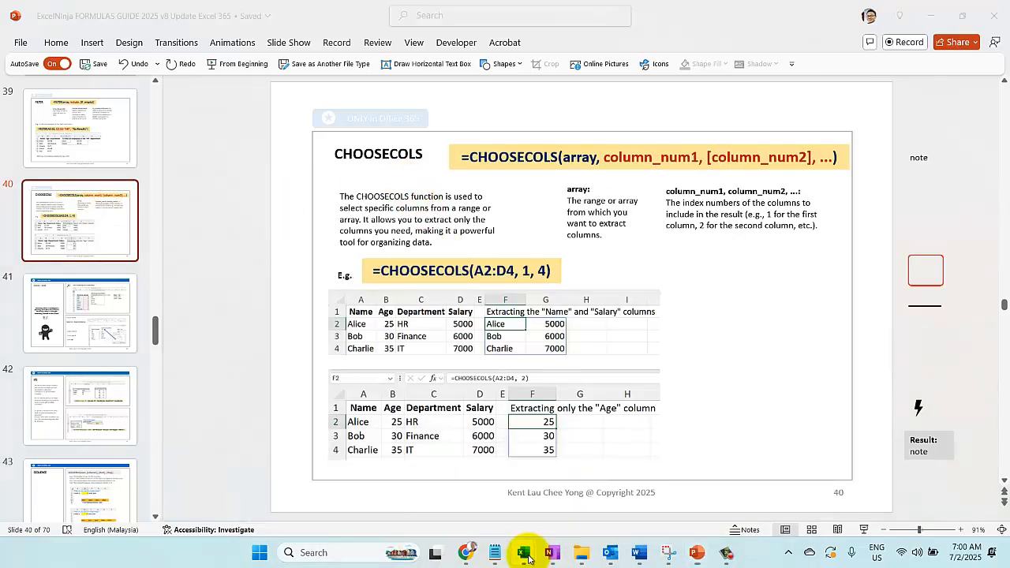
left_click(750, 485)
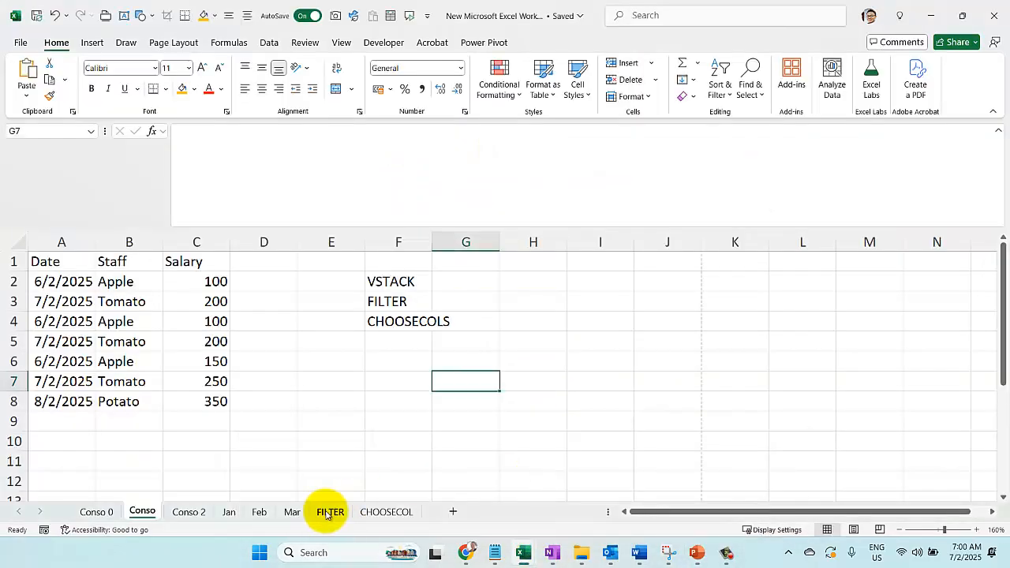
left_click(329, 512)
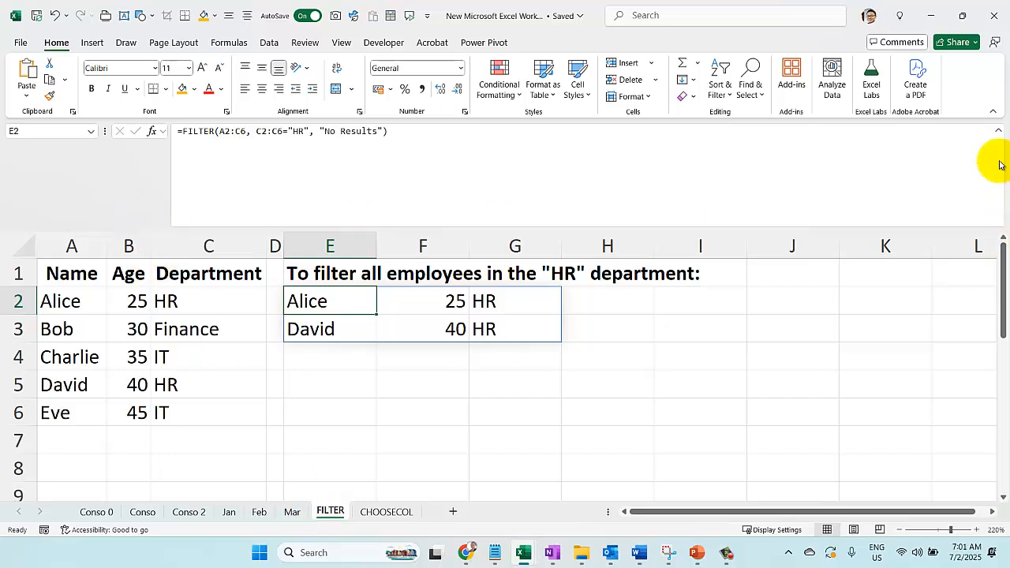
left_click(998, 132)
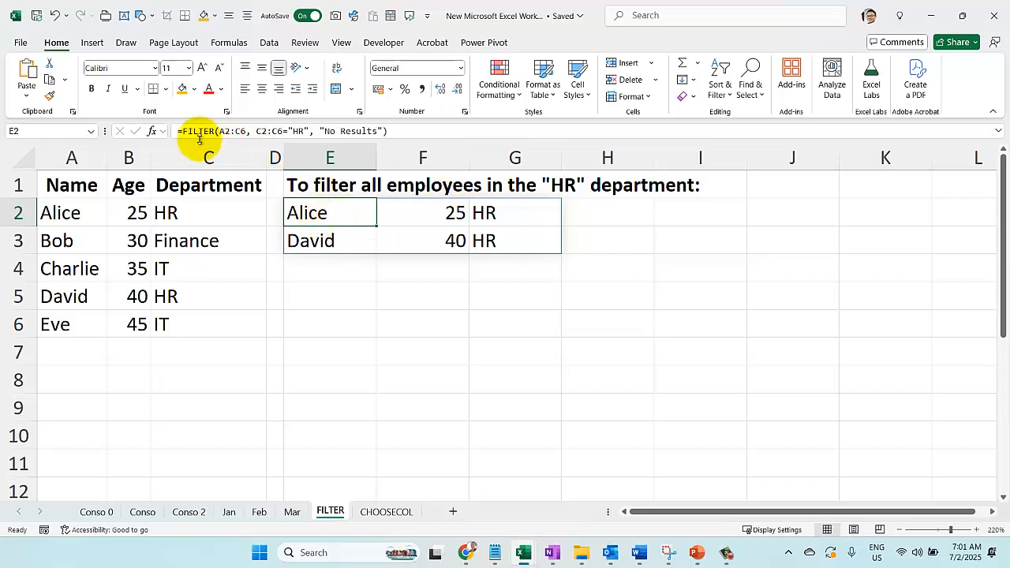
left_click(247, 131)
left_click_drag(218, 131, 246, 131)
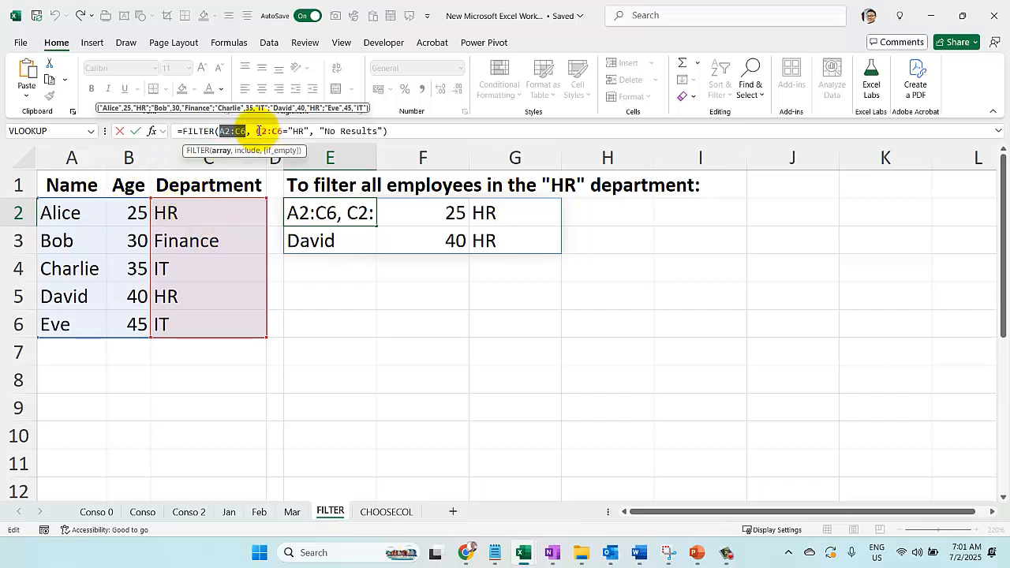
left_click_drag(256, 131, 306, 130)
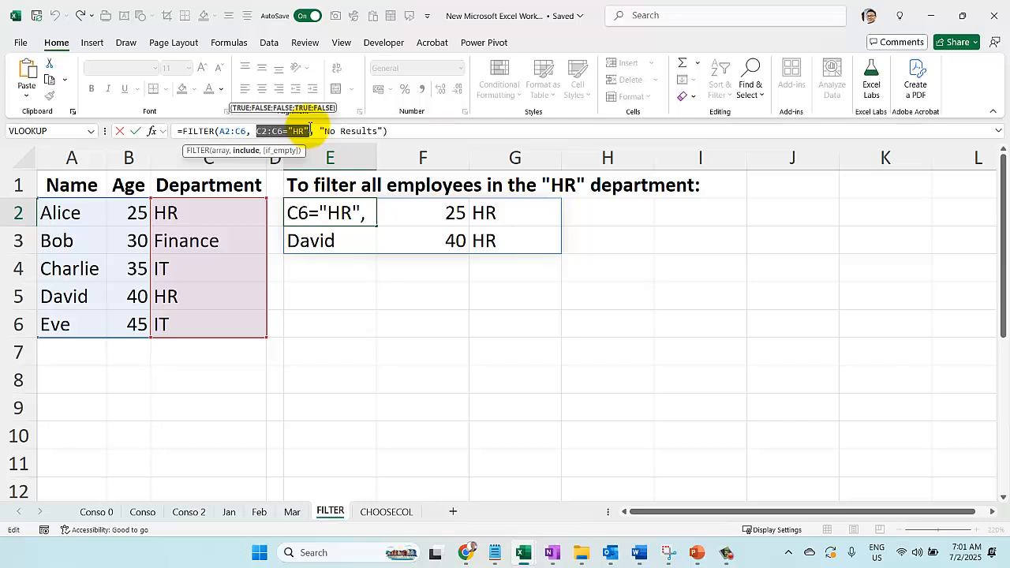
key("Return")
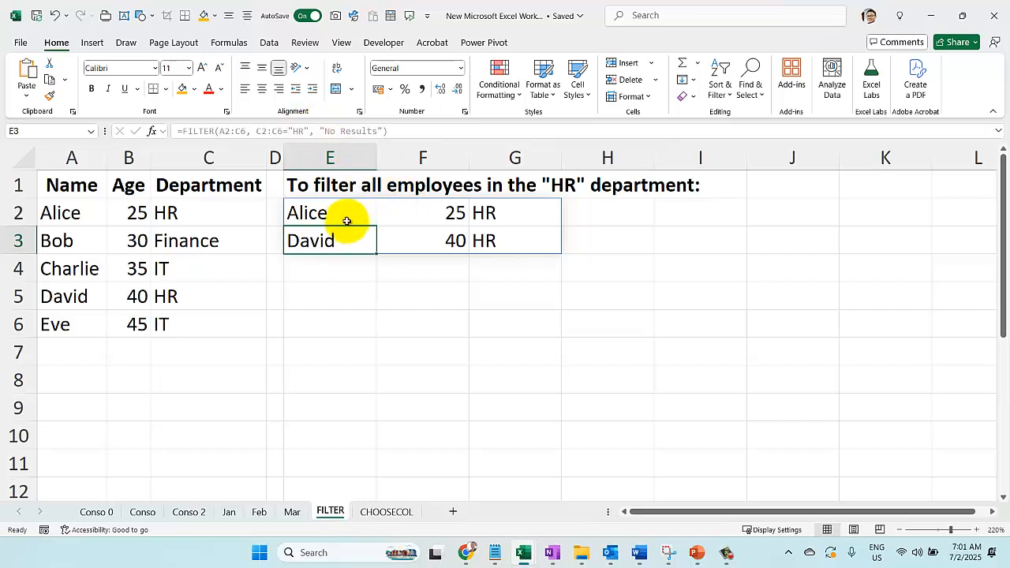
Change the department criterion in E2's FILTER formula to "Sales" and check the resulting formula
left_click(322, 215)
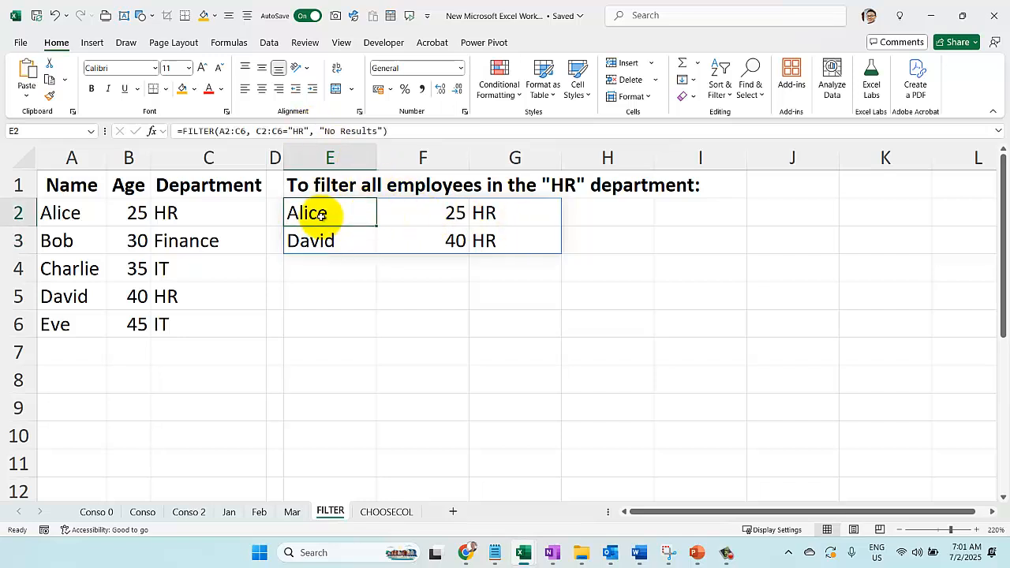
left_click(299, 131)
double_click(300, 131)
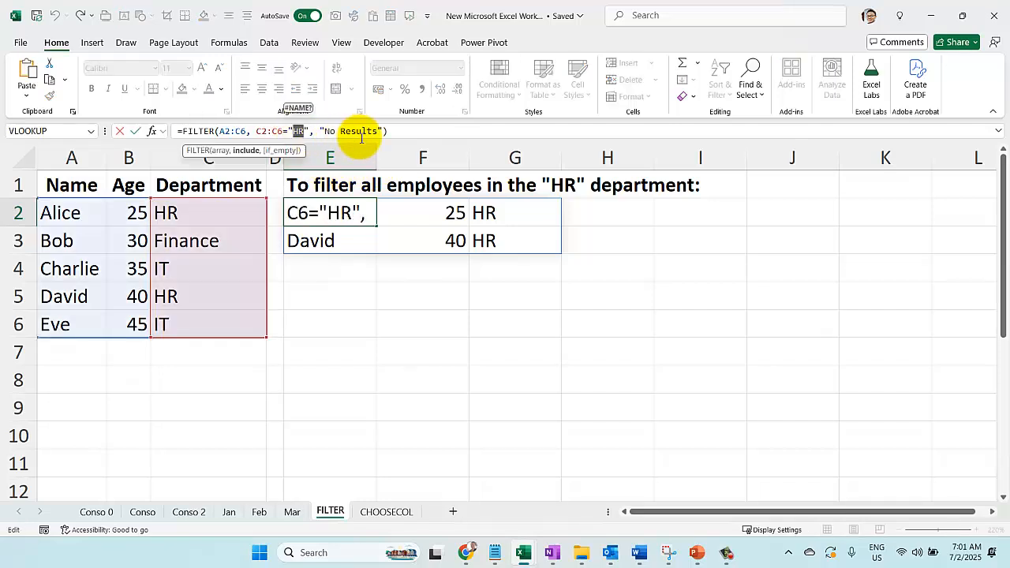
type("Sal")
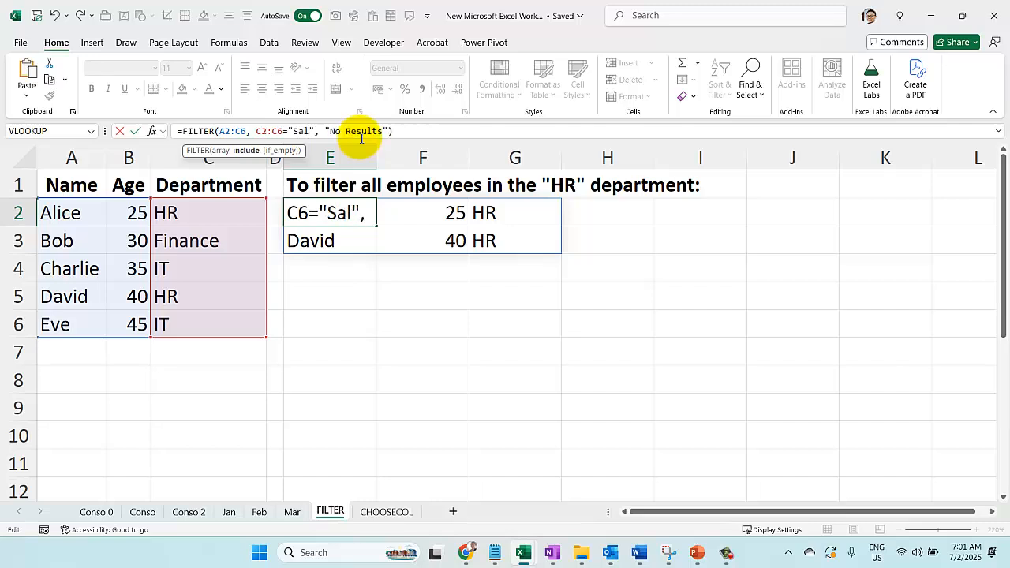
type("es")
key("Return")
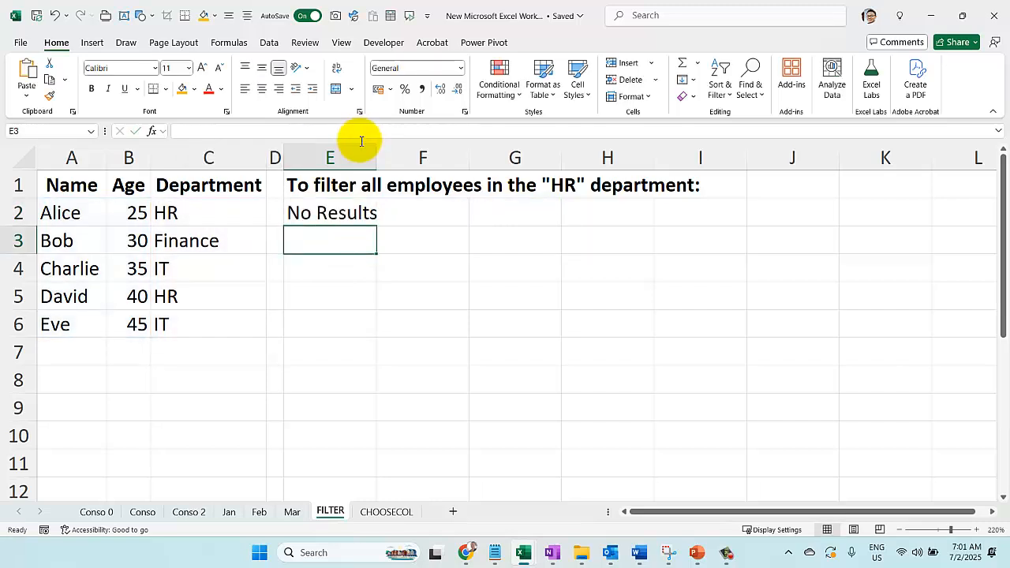
double_click(339, 206)
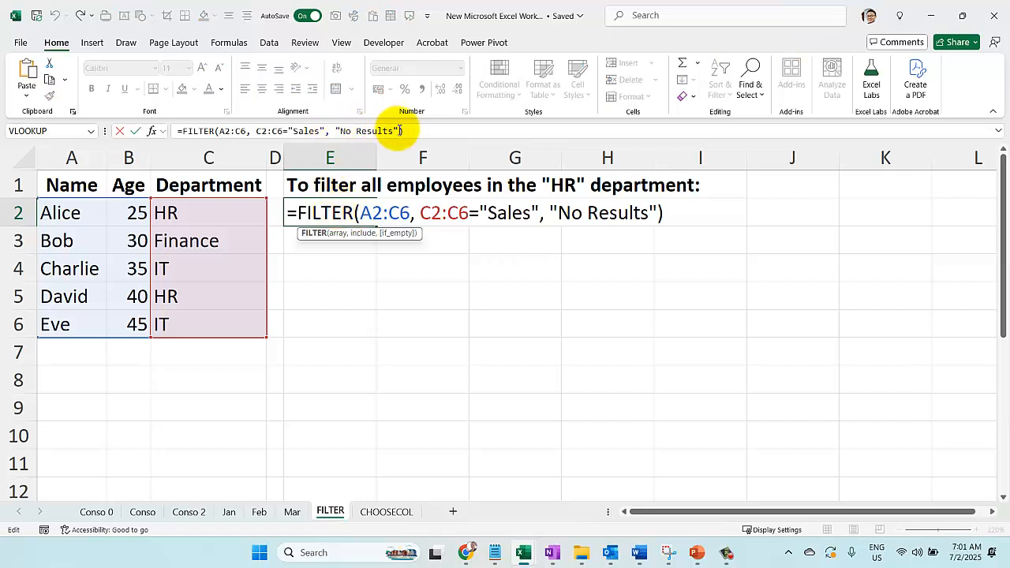
key("Return")
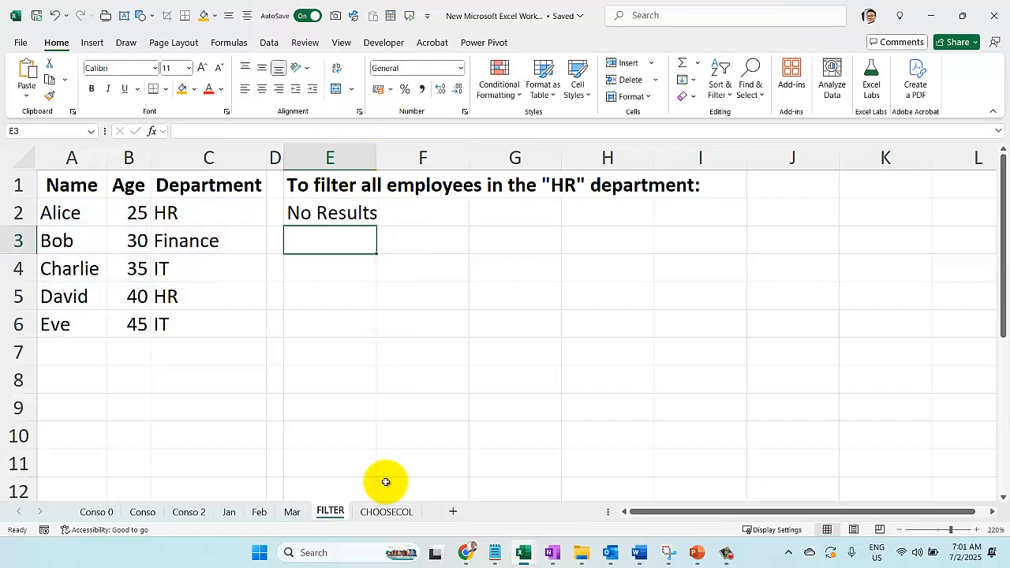
Examine the CHOOSECOLS(A2:D4, 2) formula in F2 on the CHOOSECOL sheet and the source table it extracts from
left_click(387, 512)
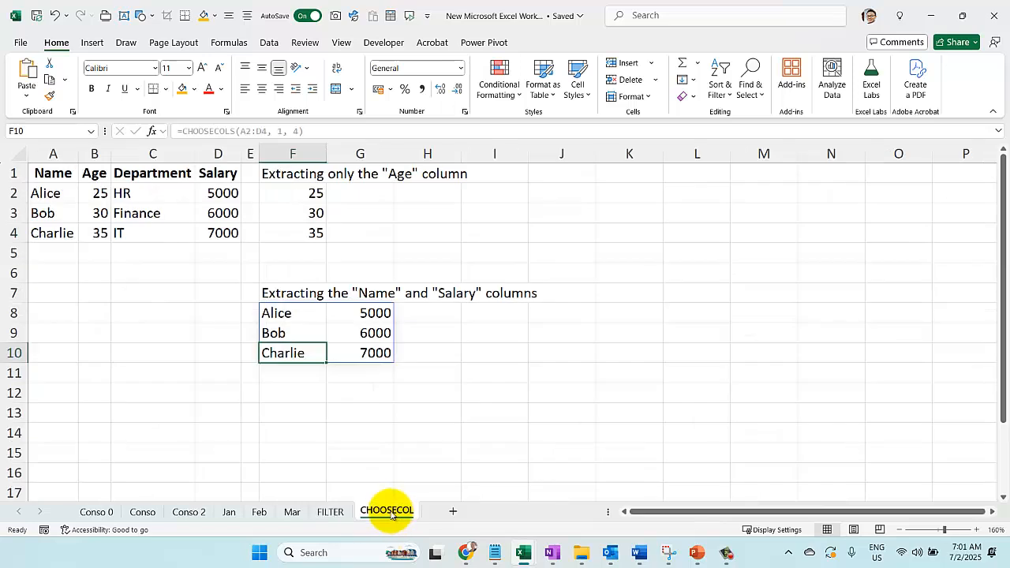
left_click(283, 193)
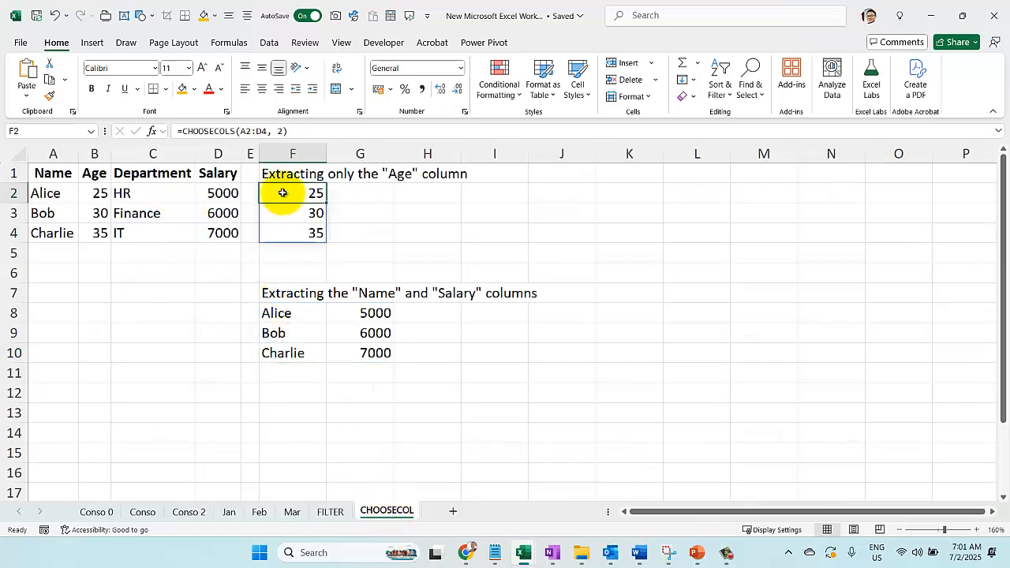
double_click(282, 193)
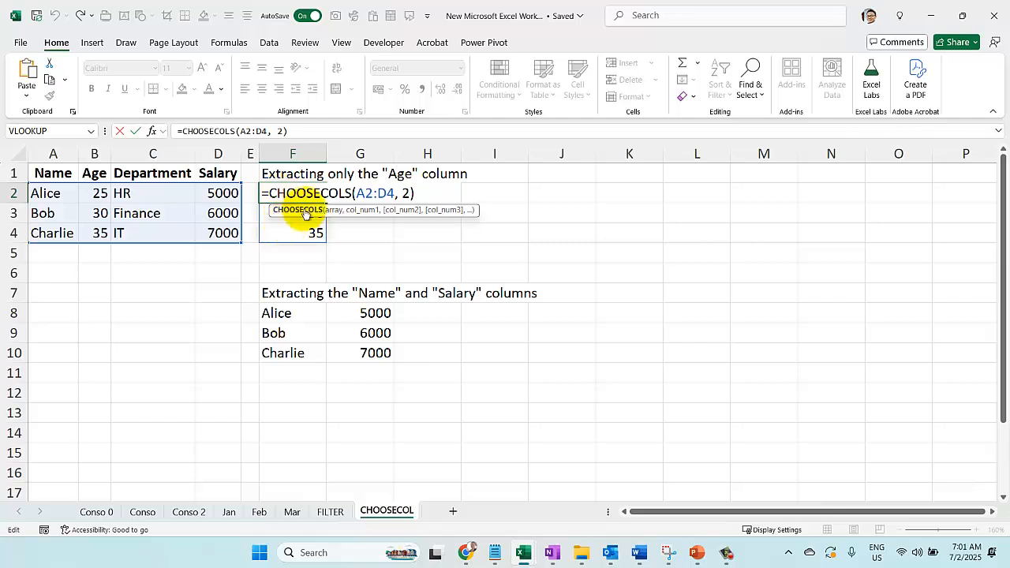
key("Return")
left_click(303, 190)
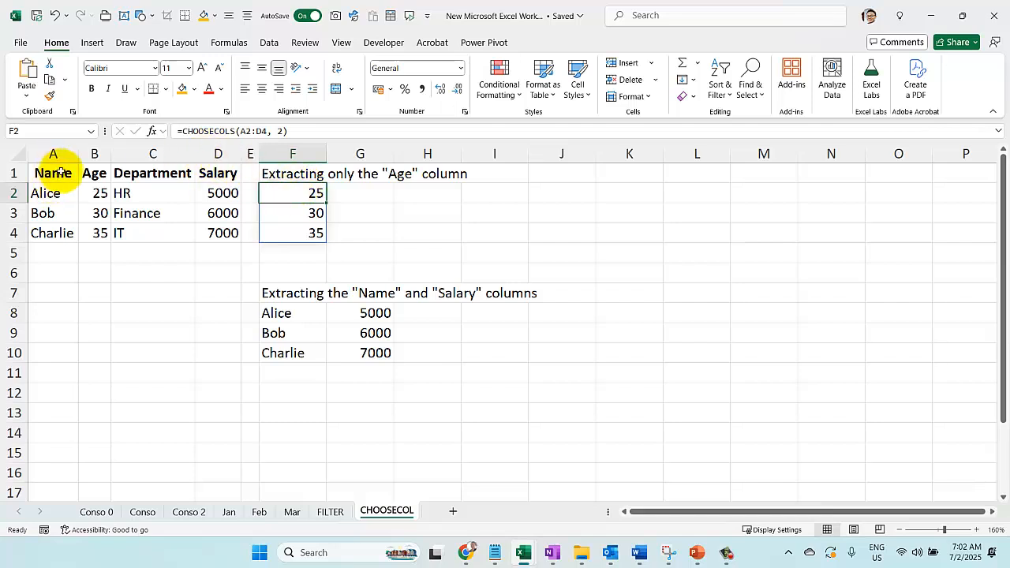
left_click_drag(53, 169, 204, 243)
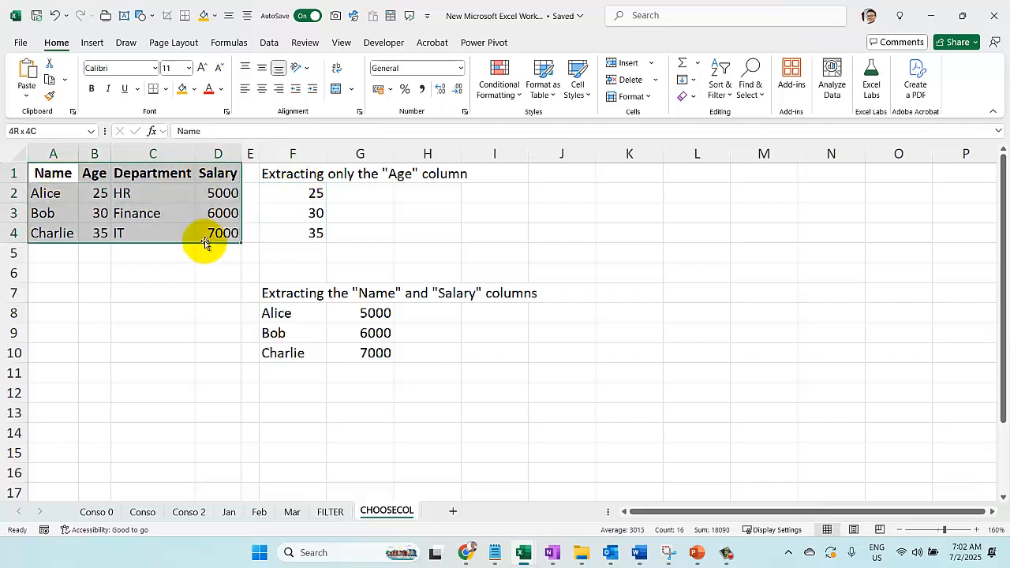
left_click(291, 192)
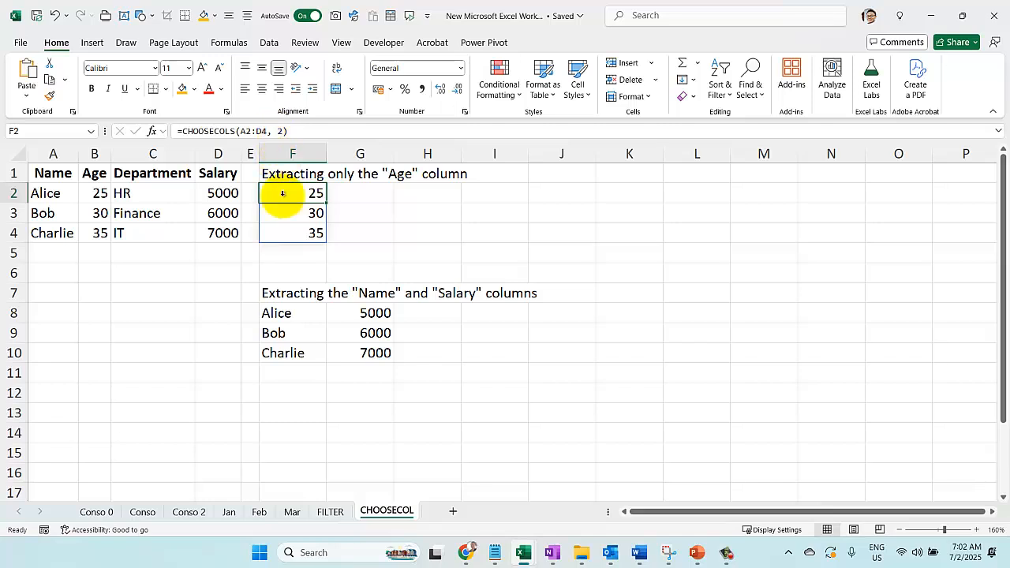
Examine the CHOOSECOLS(A2:D4, 1, 4) formula in F8 that extracts the Name and Salary columns
left_click(300, 313)
double_click(294, 313)
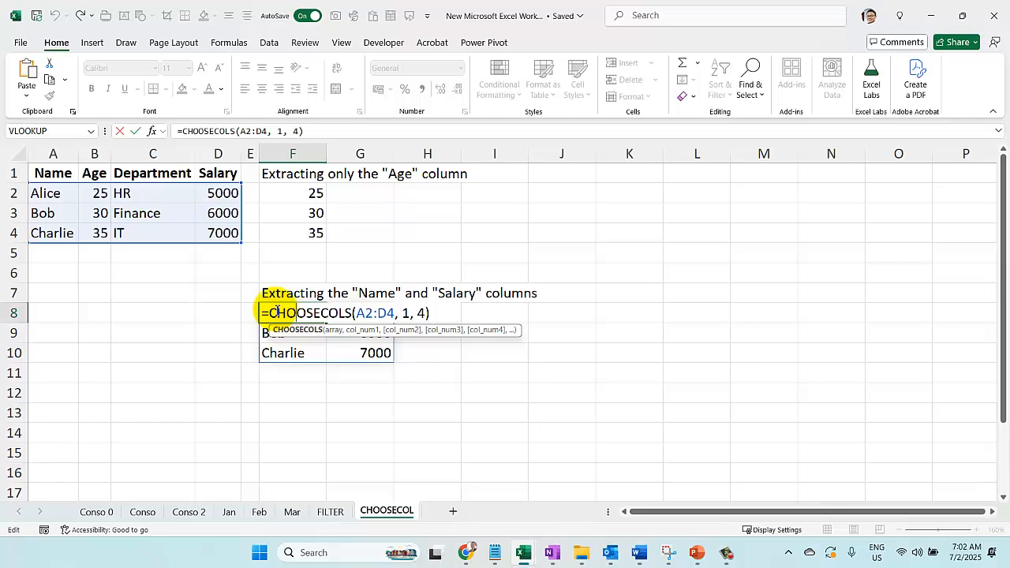
key("Return")
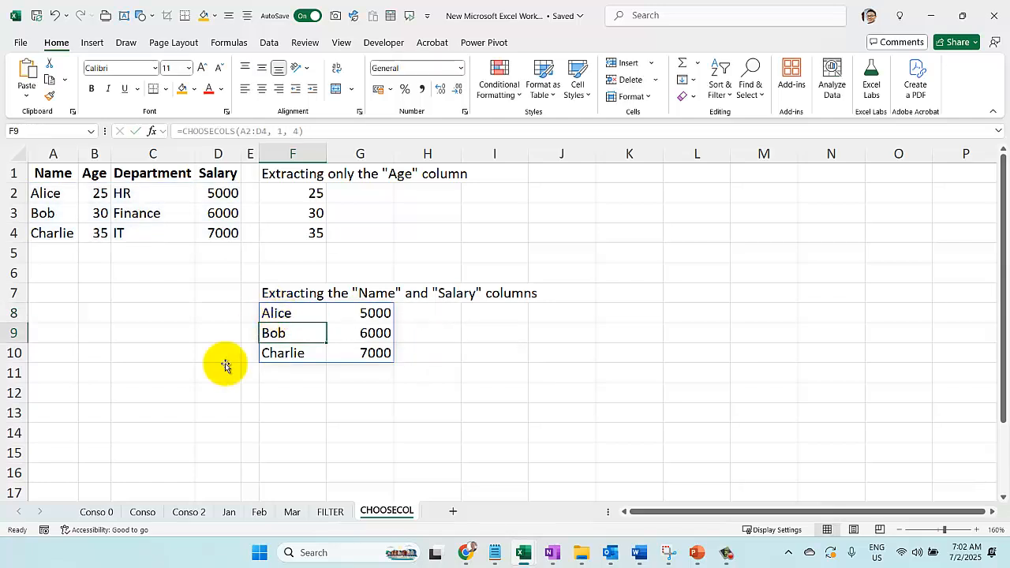
On the Conso sheet, examine the VSTACK(Jan:Mar!A2:C4) part of the LET formula in A2
left_click(141, 513)
left_click(72, 191)
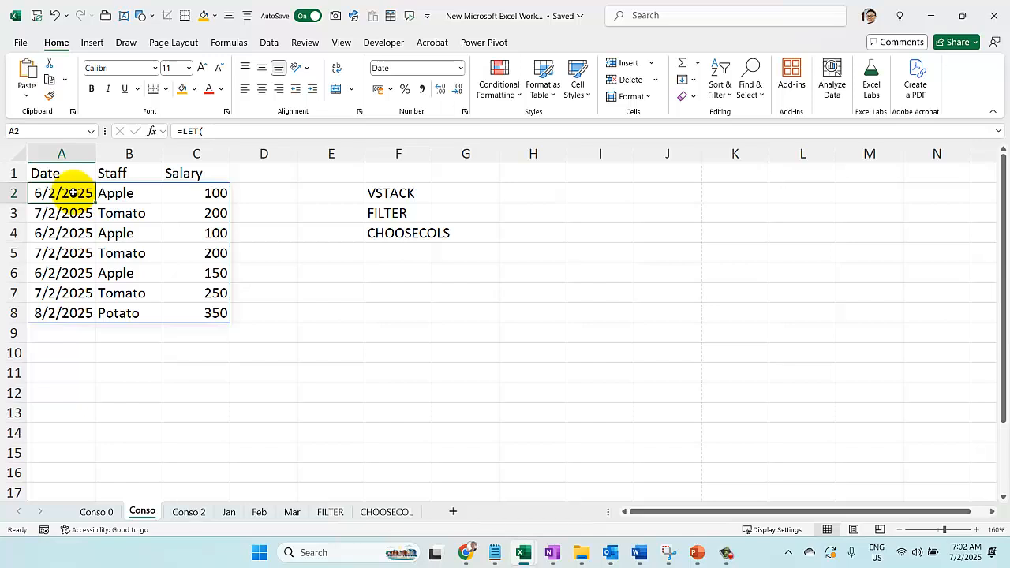
double_click(72, 193)
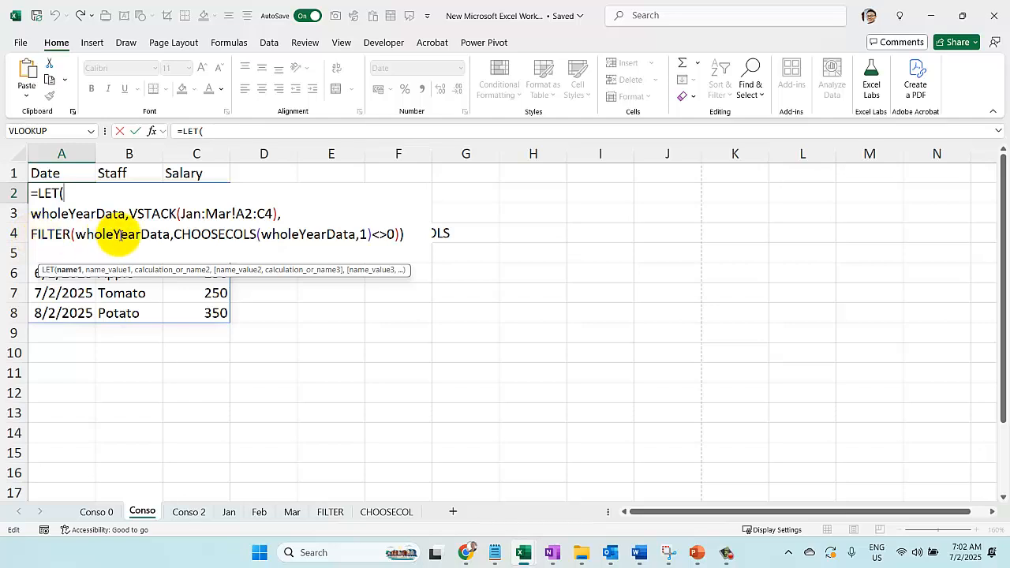
left_click(131, 215)
left_click_drag(131, 215, 283, 210)
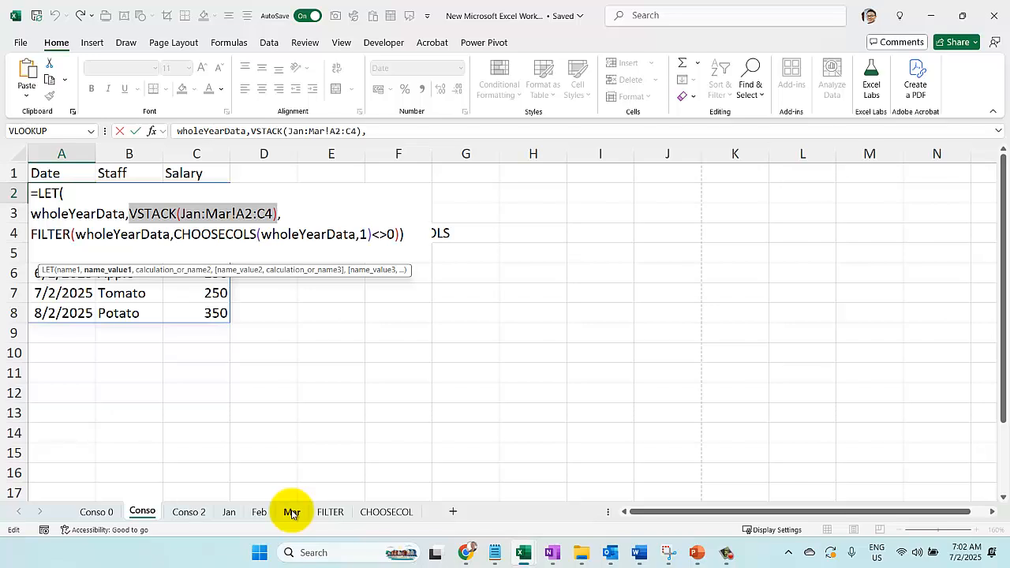
key("Escape")
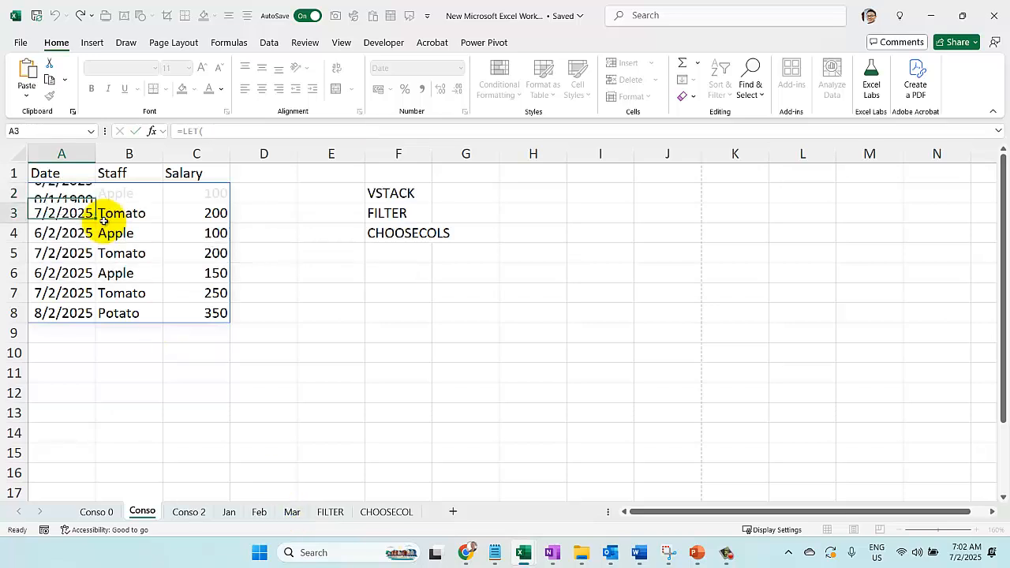
Review the consolidated list in A2:C8 on the Conso 0 sheet and return to the Conso sheet
left_click(93, 513)
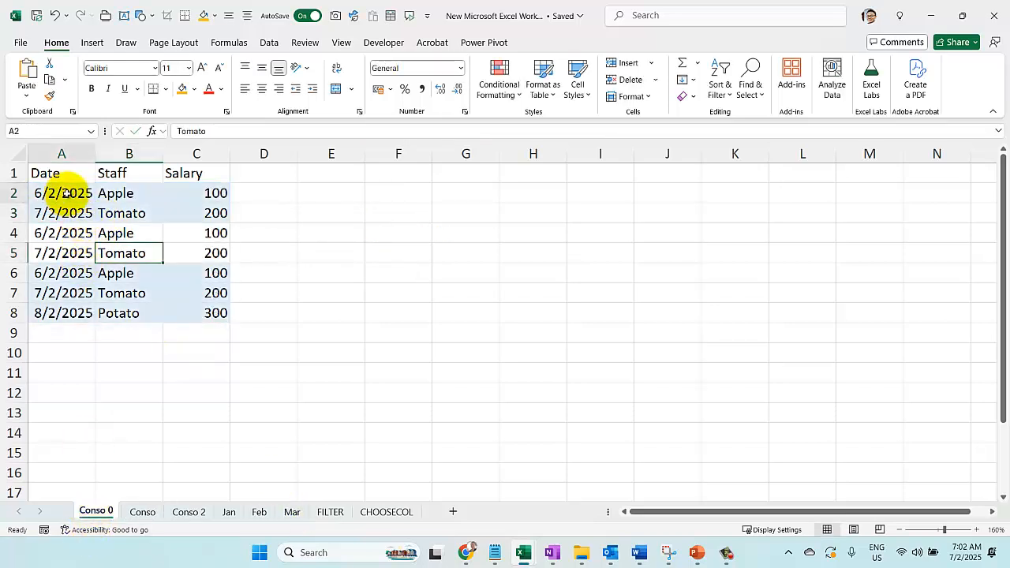
left_click_drag(68, 197, 203, 316)
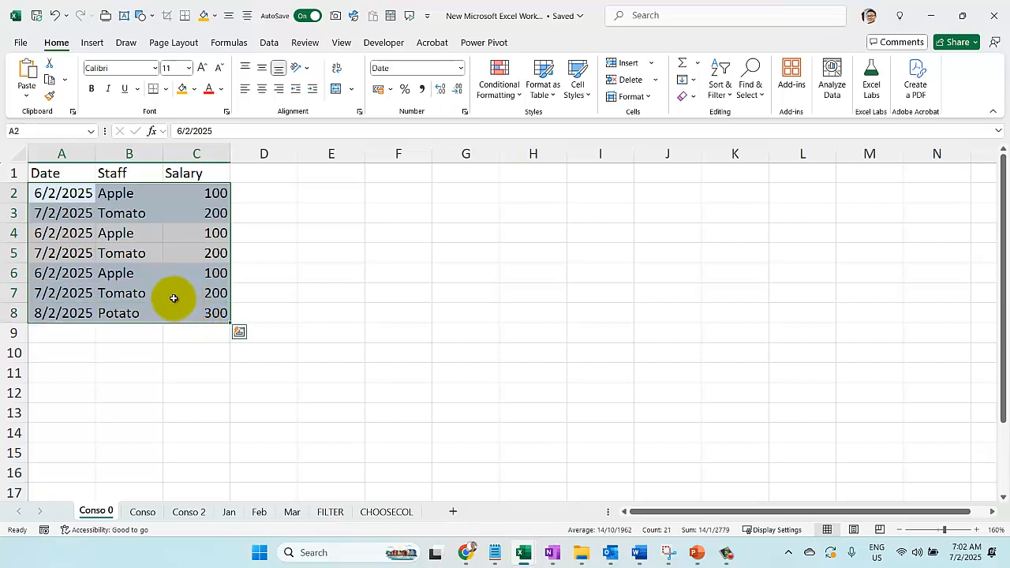
left_click(150, 512)
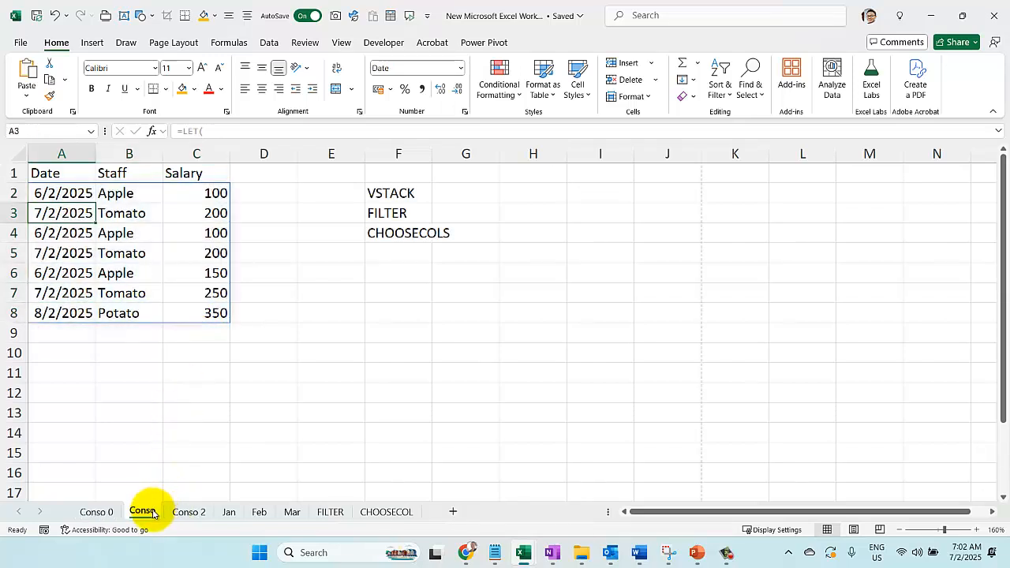
Expand the formula bar to show A2's whole LET formula and examine its wholeYearData name and VSTACK definition
left_click(49, 198)
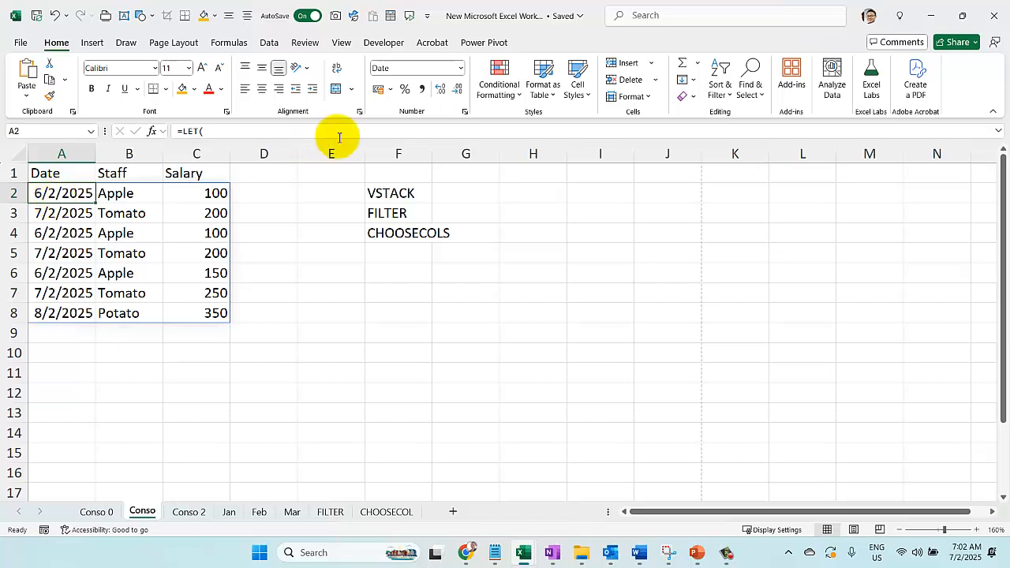
left_click(998, 130)
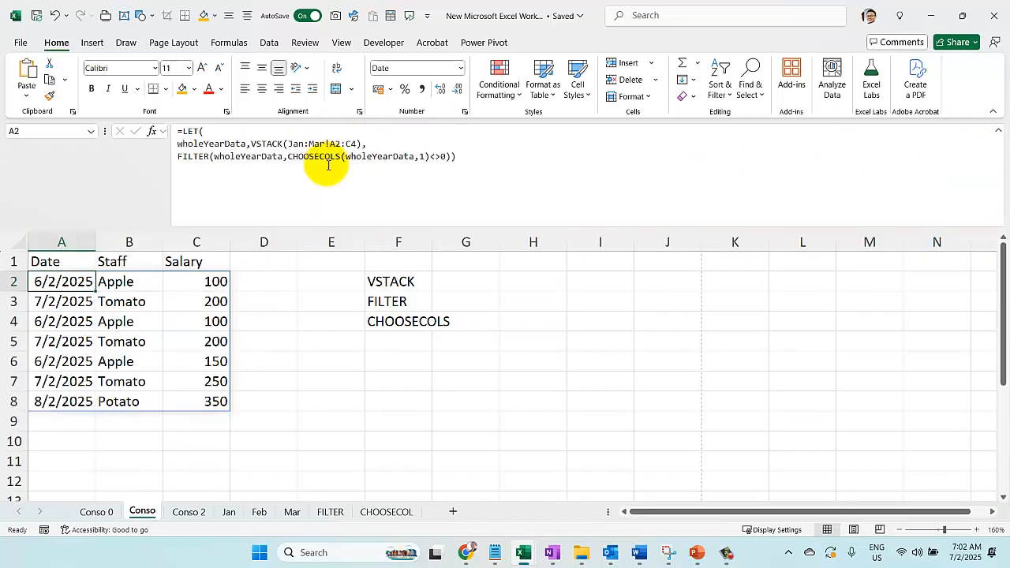
left_click(364, 142)
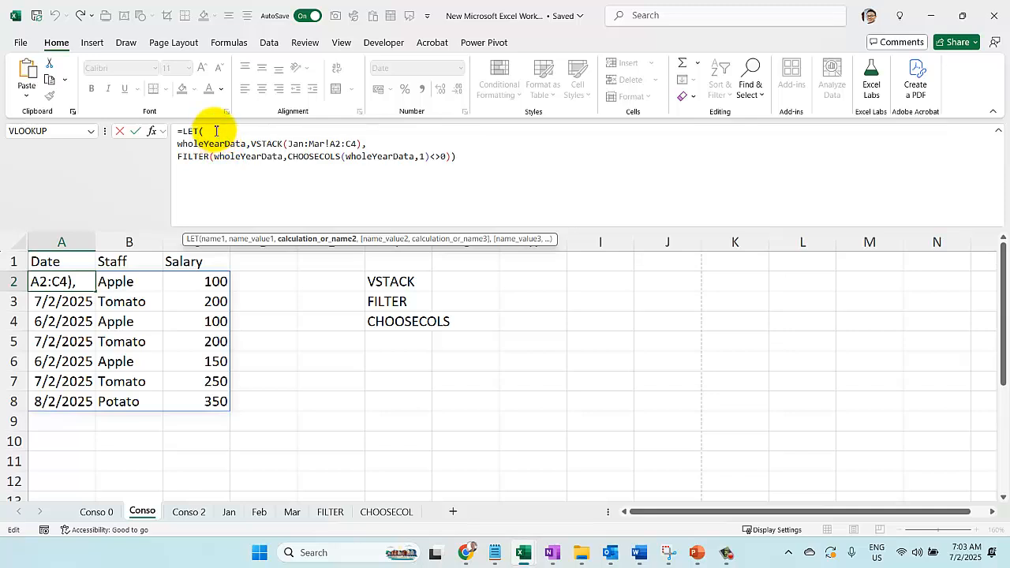
left_click(216, 131)
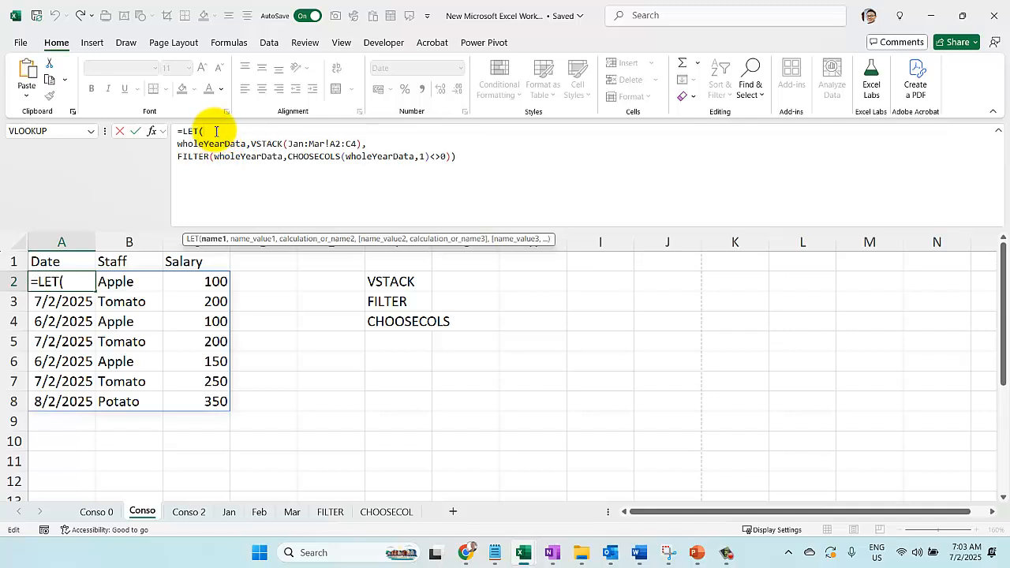